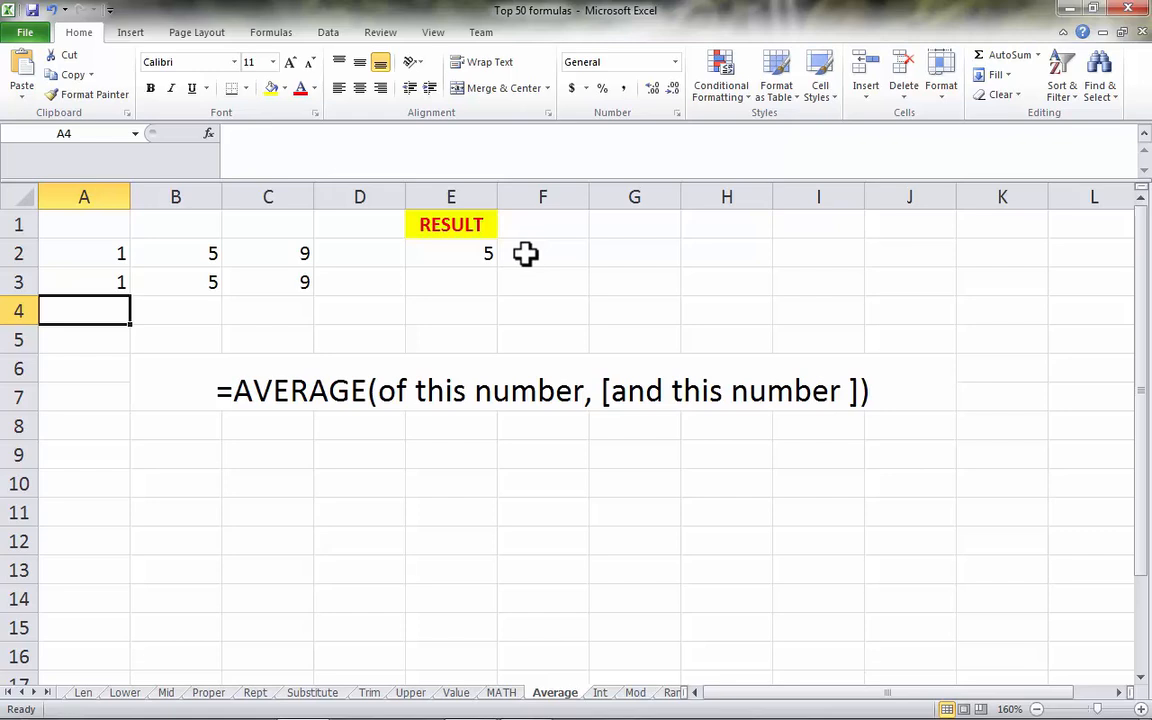
- Examine the sample values in A2:C2 and the range used by the AVERAGE formula in E2
left_click(112, 255)
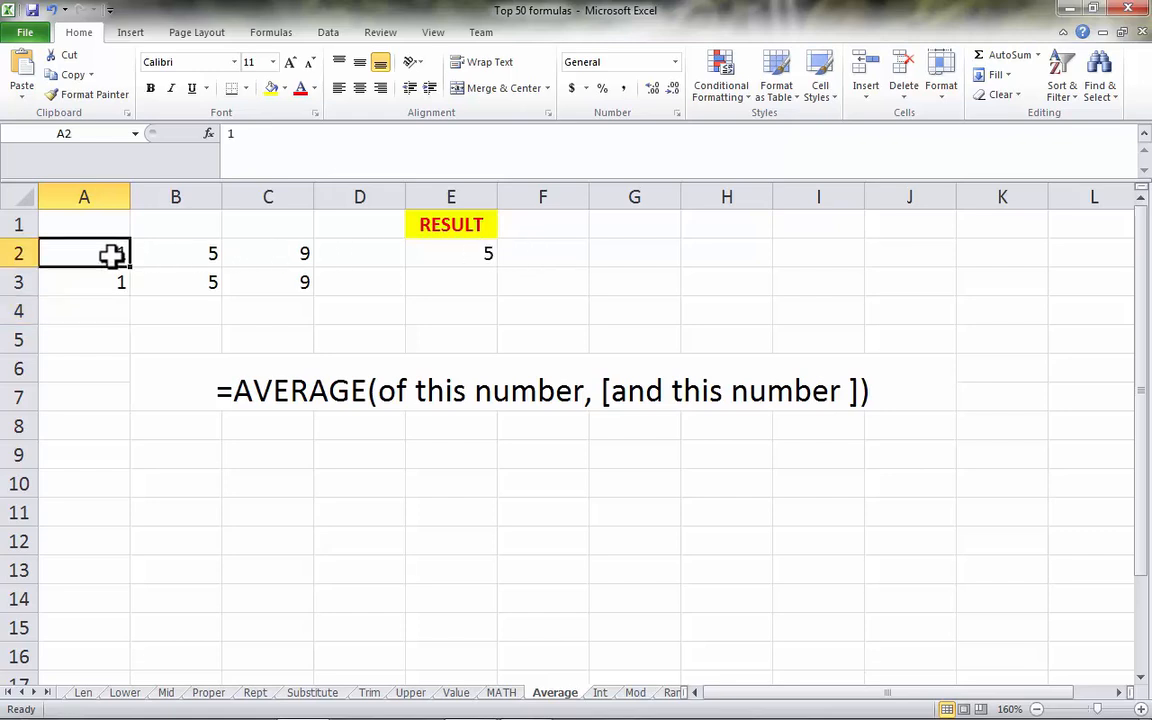
left_click(206, 258)
left_click(295, 258)
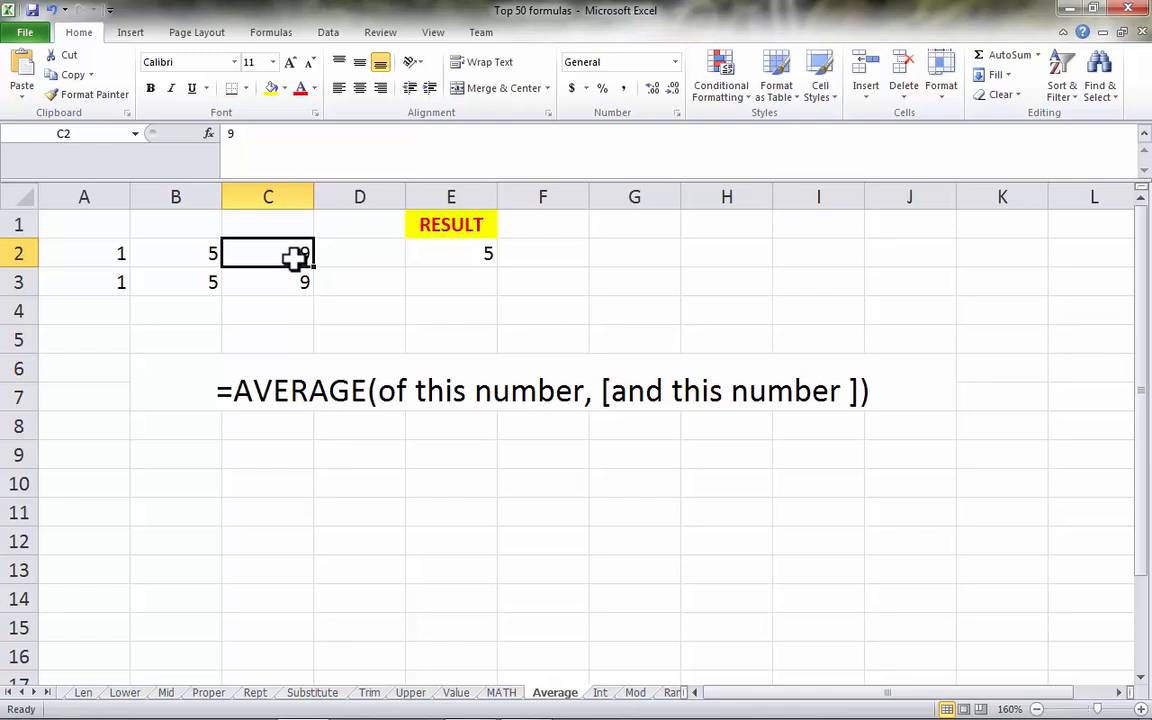
left_click(432, 254)
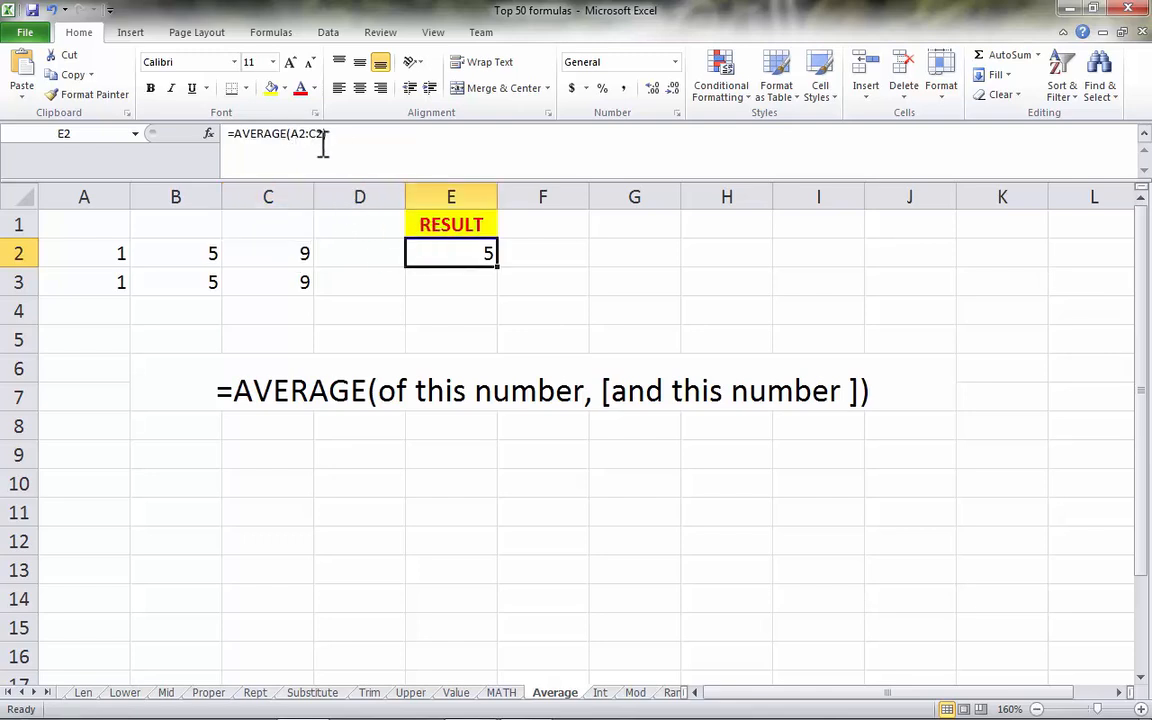
left_click_drag(292, 136, 324, 143)
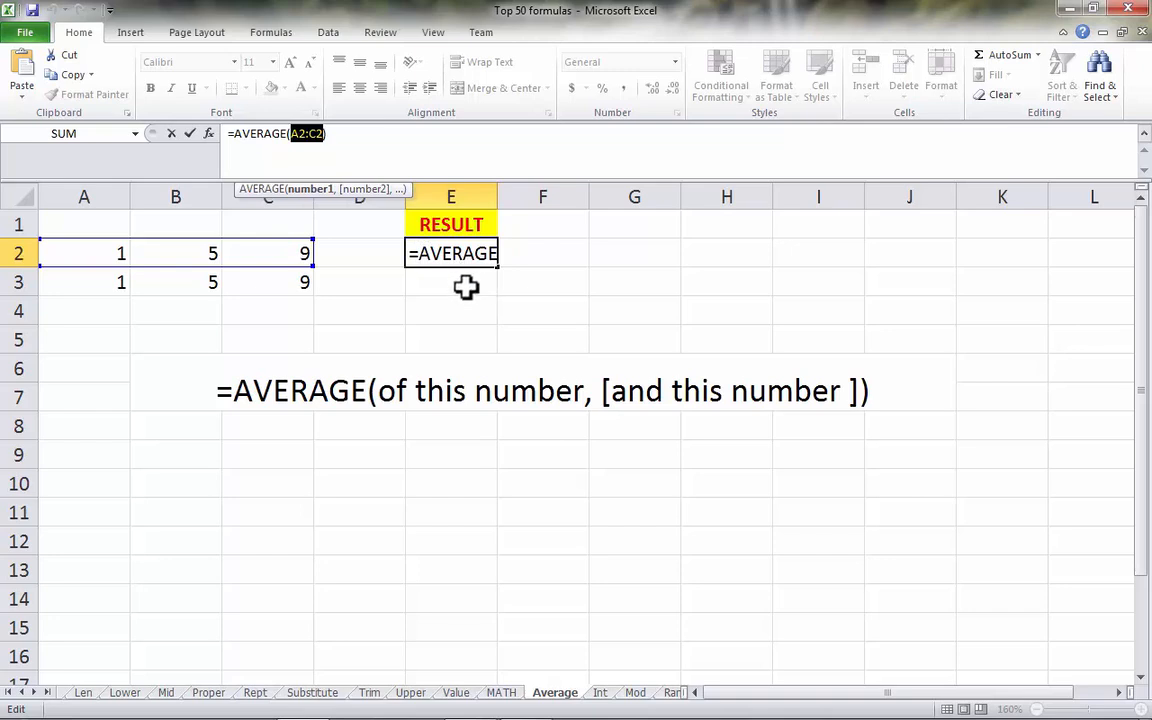
key("Return")
- Enter =AVERAGE(A3:C3) in cell E3 to average the third row's values as a range
type("=AVERAGE(")
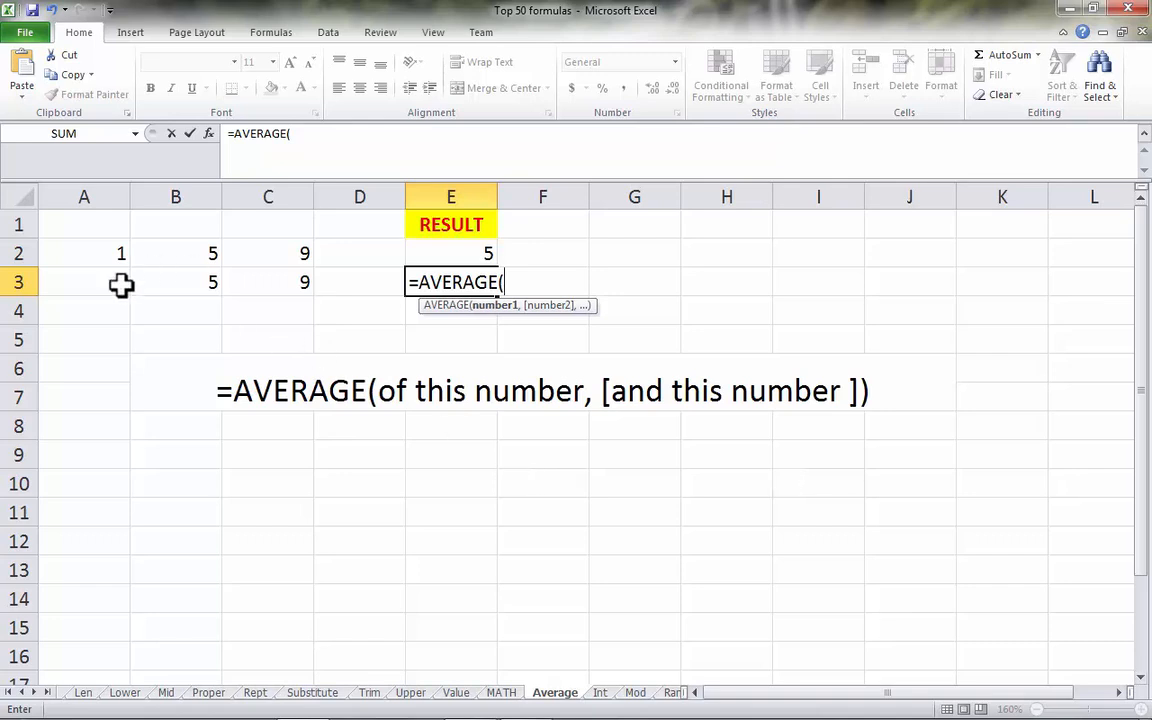
left_click(85, 283)
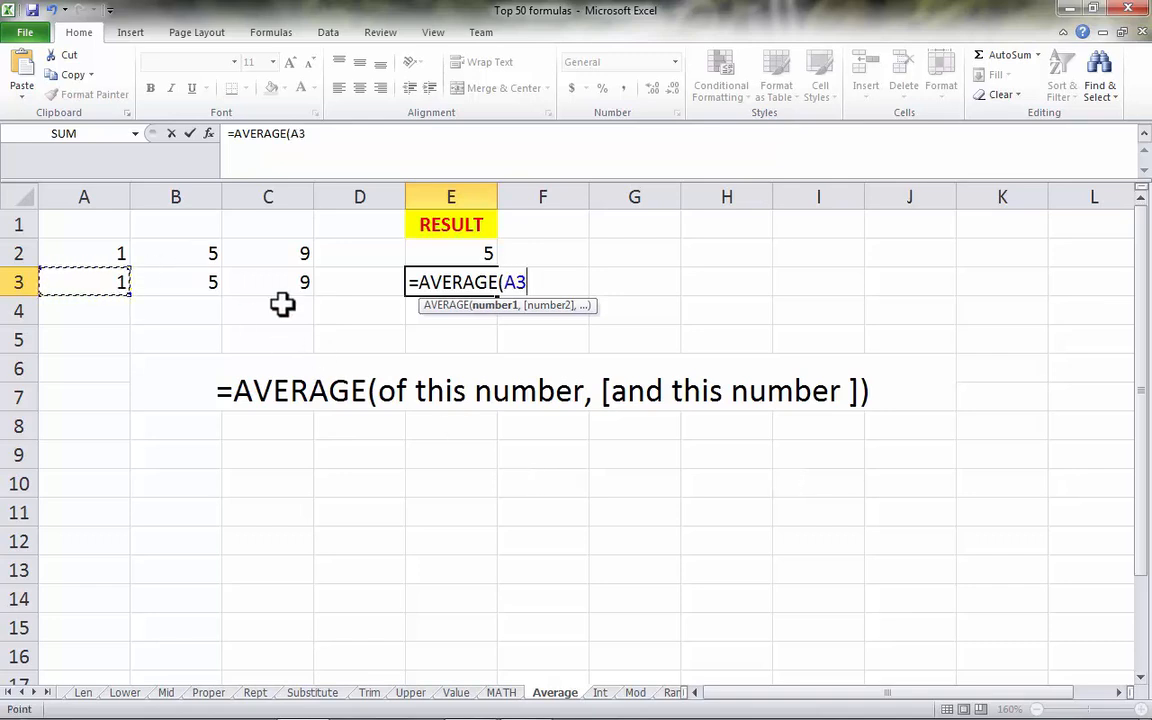
key("shift+Right")
key("shift+Right")
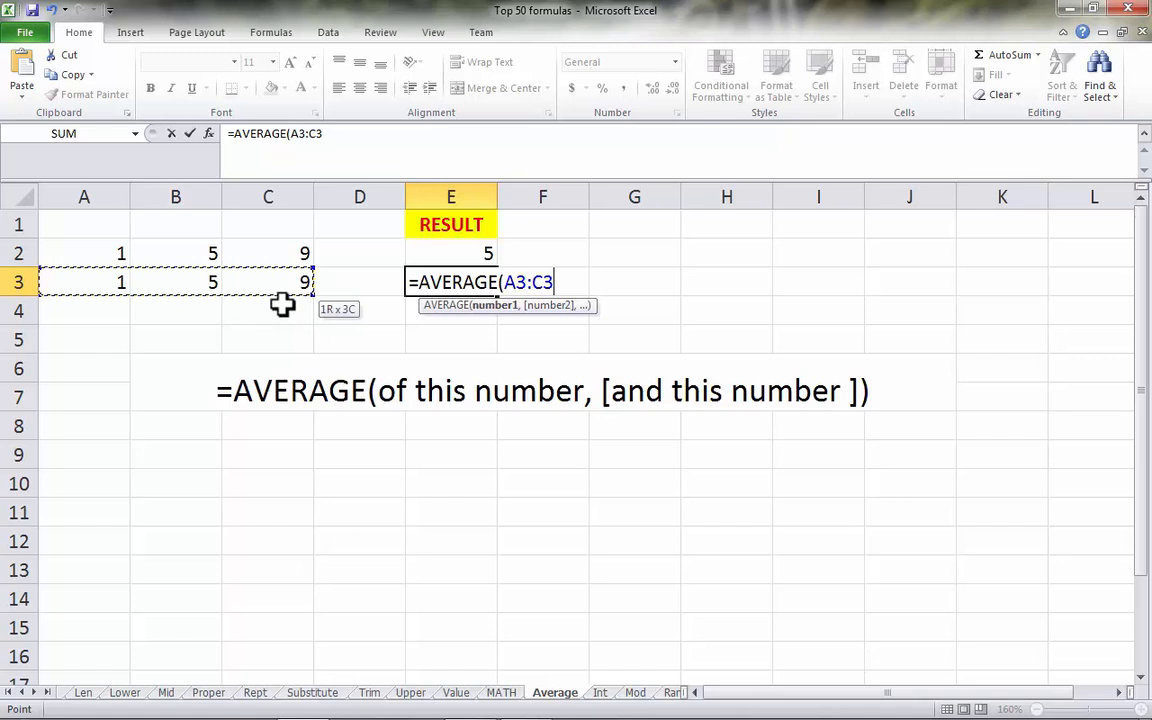
type(")")
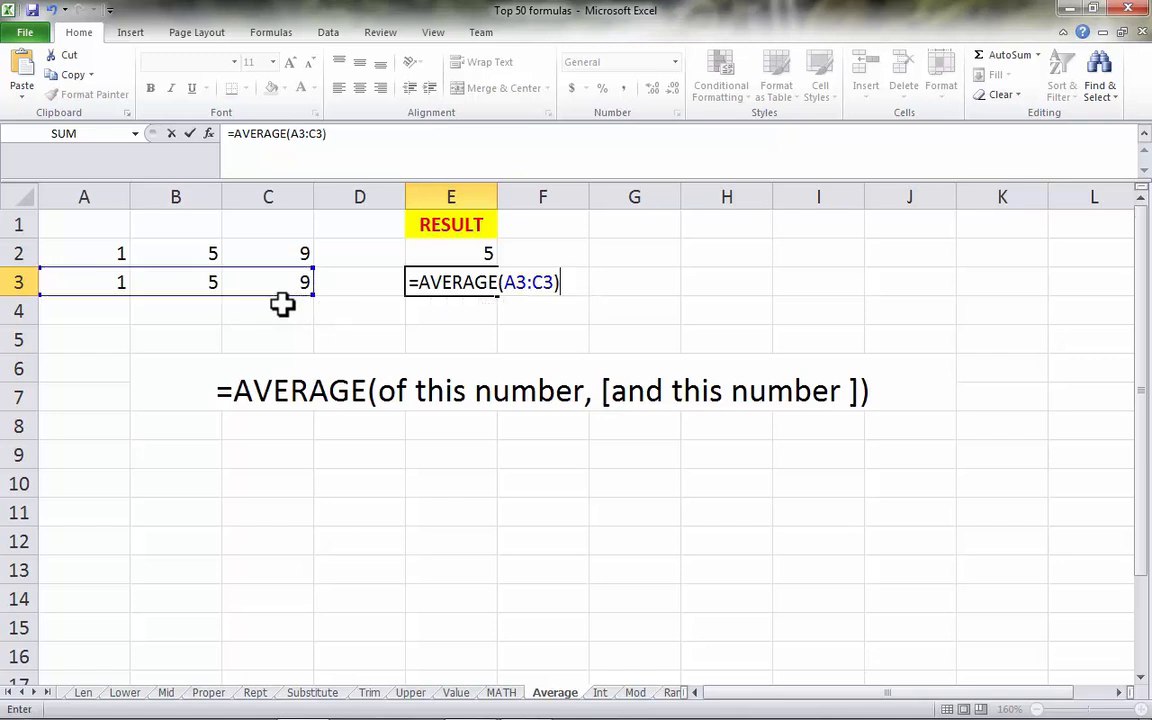
key("Return")
- Enter =AVERAGE(A3,B3,C3) in cell E4, referencing each of the third row's cells separately
type("=AVERAGE")
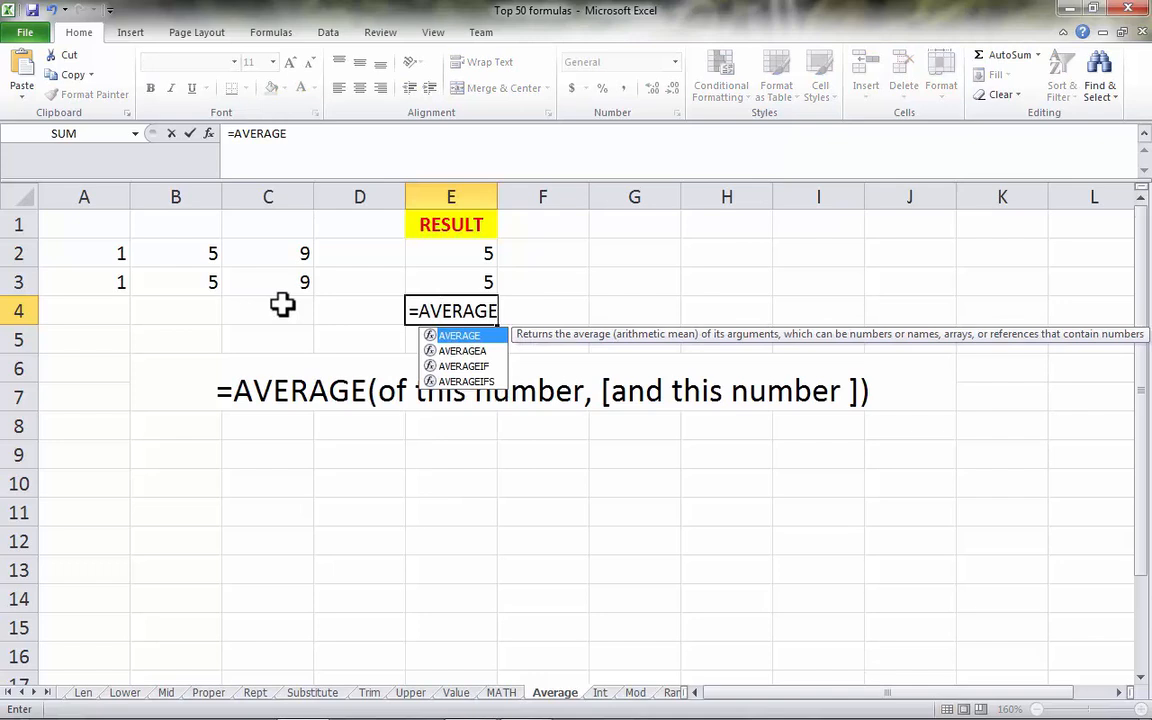
type("9")
key("BackSpace")
type("(")
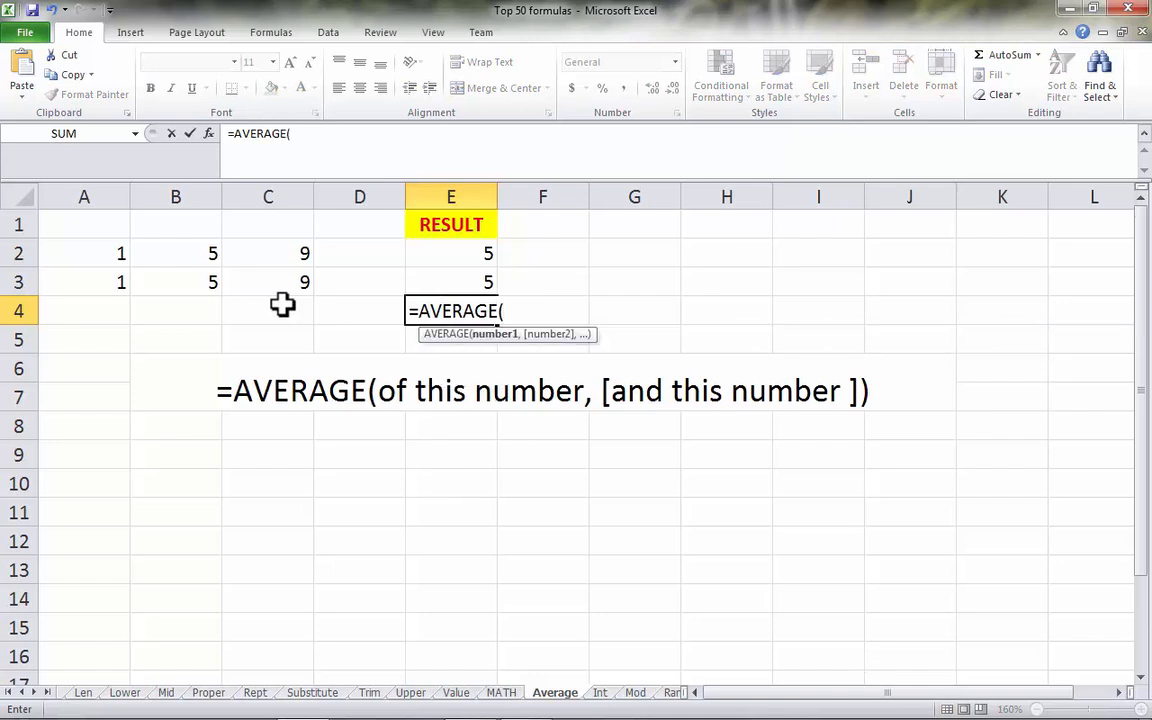
left_click(118, 283)
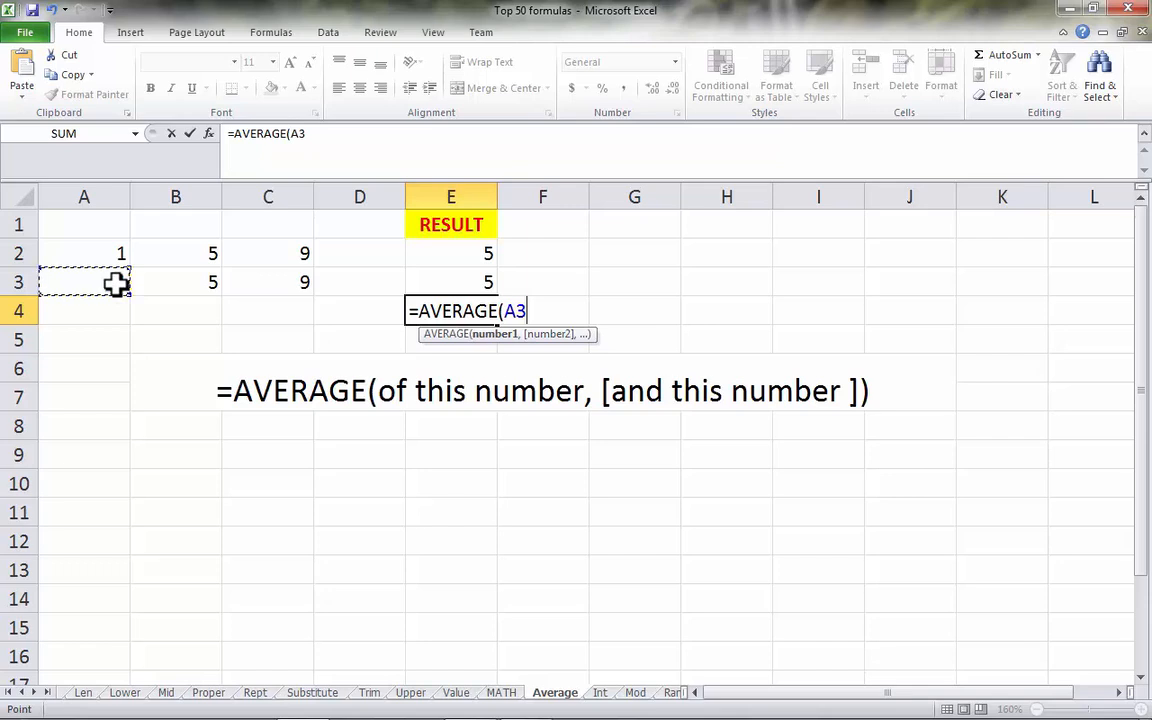
type(",")
left_click(180, 283)
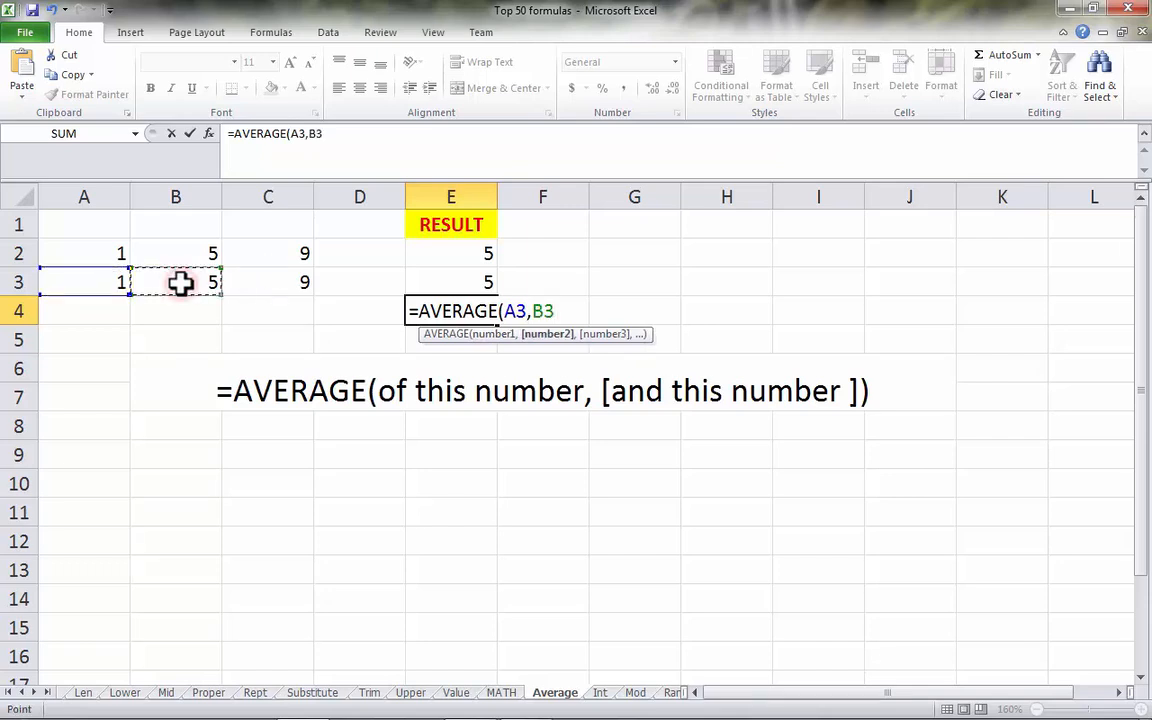
type(",")
left_click(289, 281)
type(")")
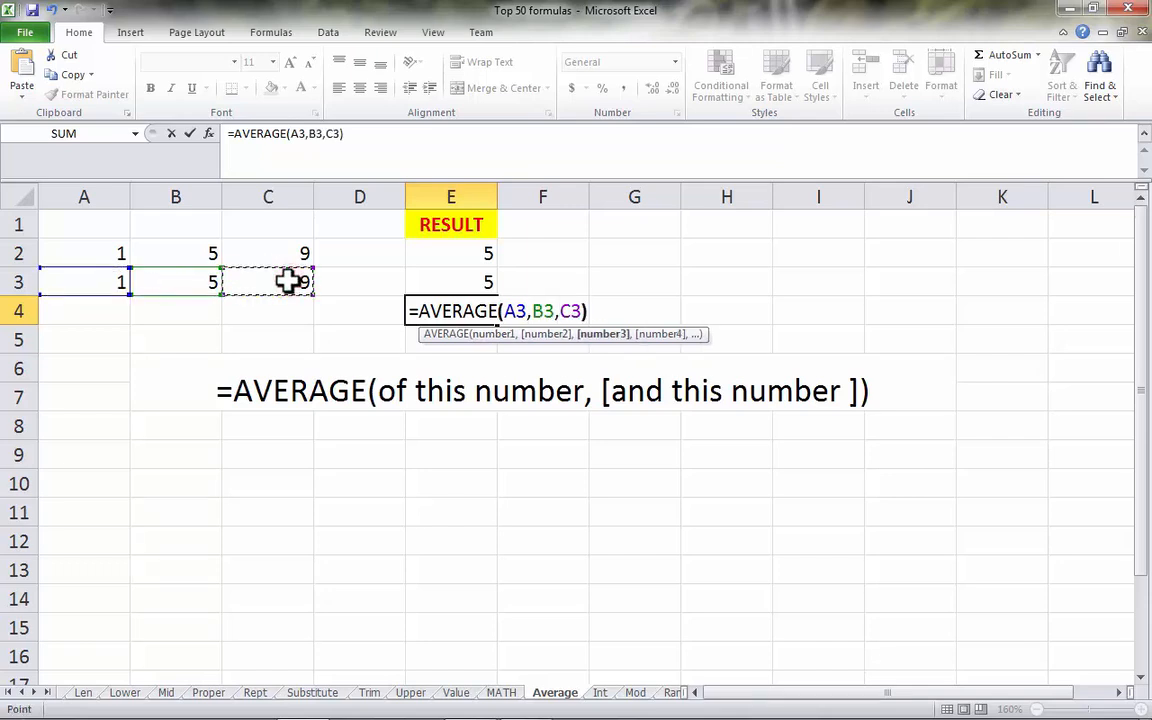
key("Return")
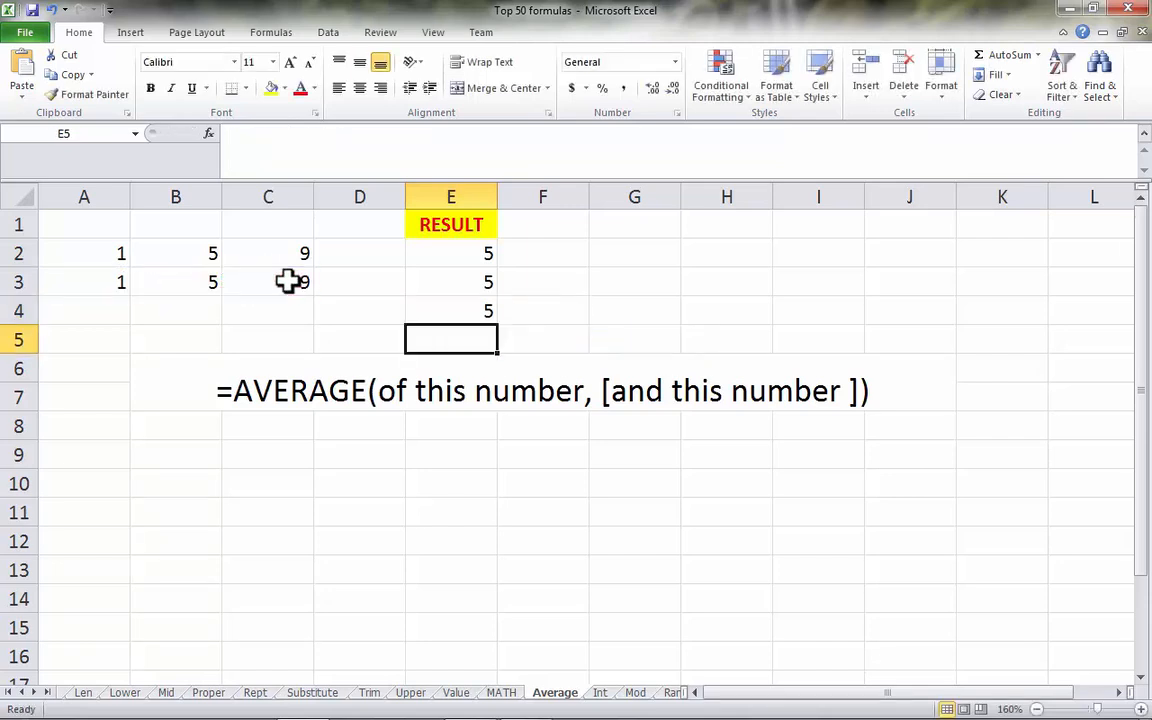
- Compare the comma-separated AVERAGE formula in E4 with the range version in E3
left_click(452, 310)
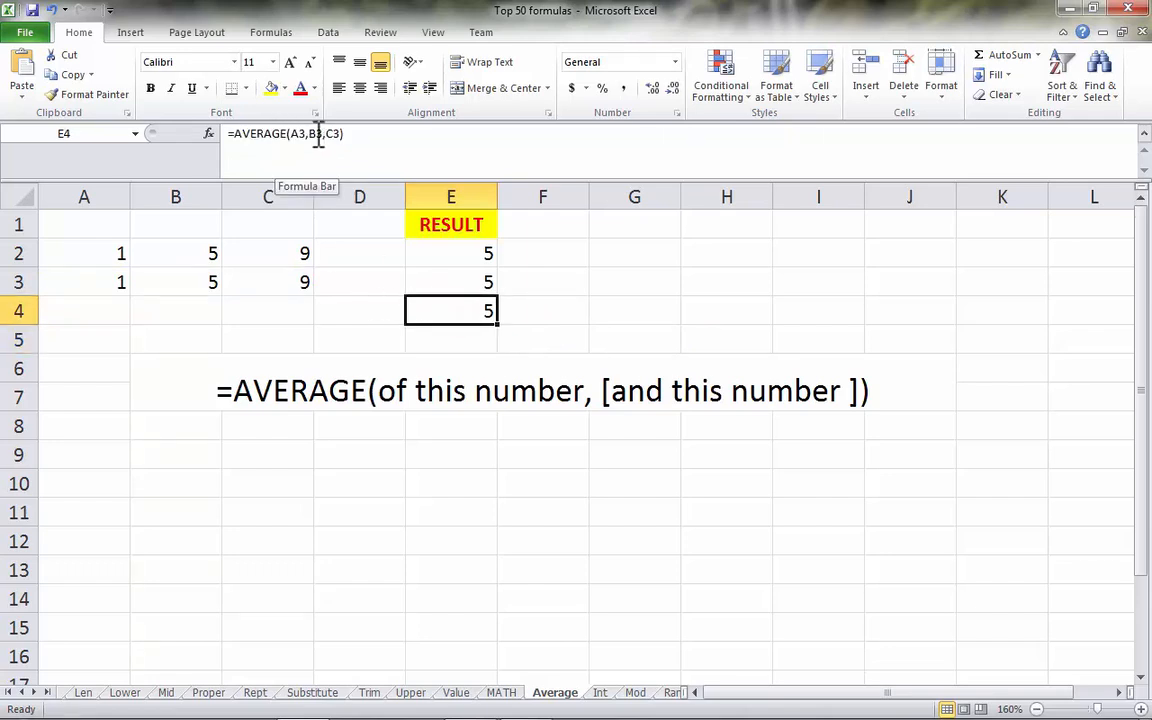
left_click(478, 284)
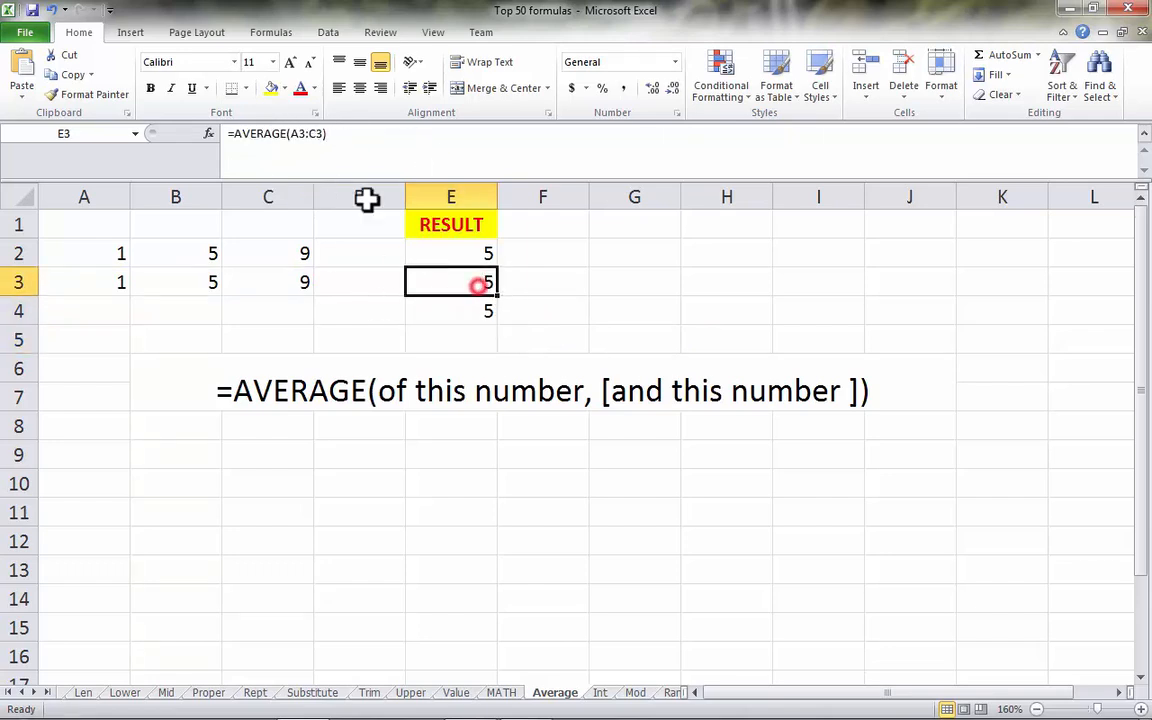
left_click(290, 133)
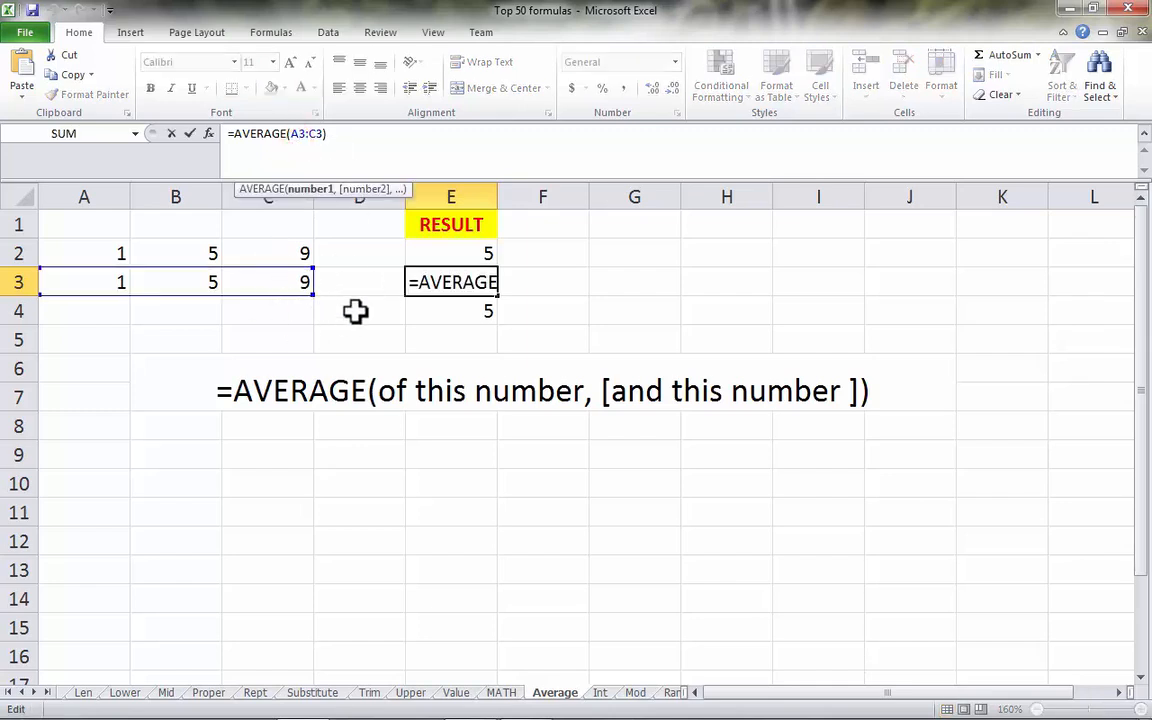
key("Escape")
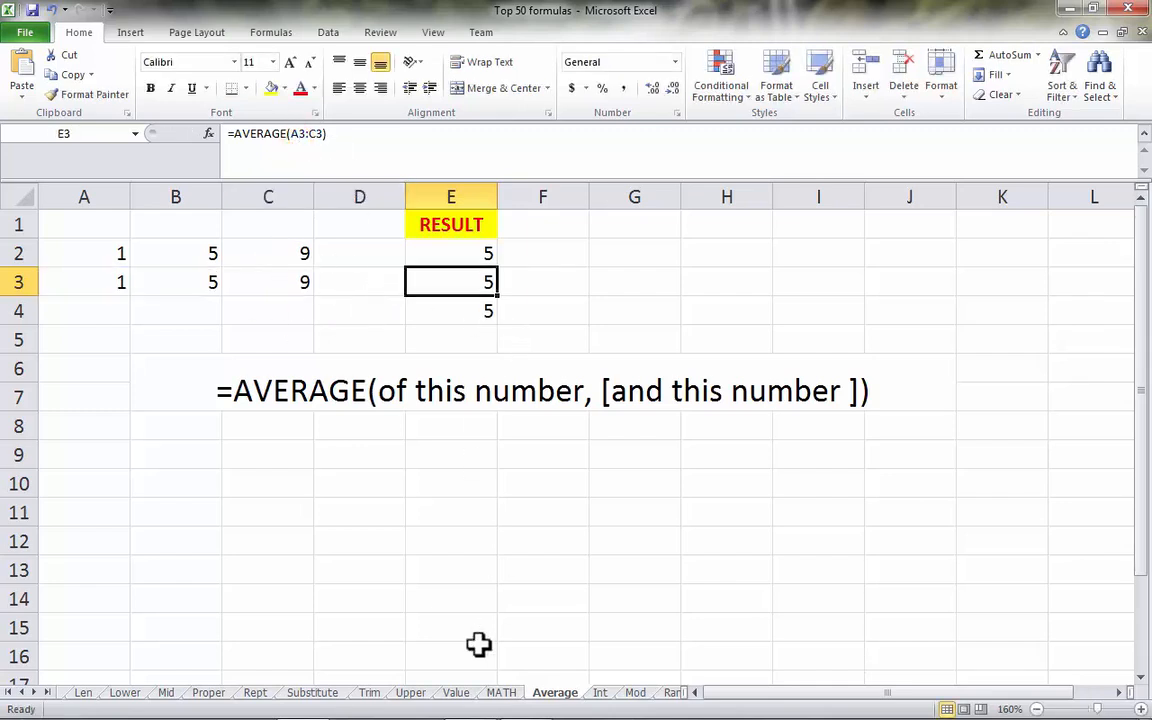
- On the Int sheet, review the row 2 example and enter =INT(A3) in cell C3
left_click(604, 694)
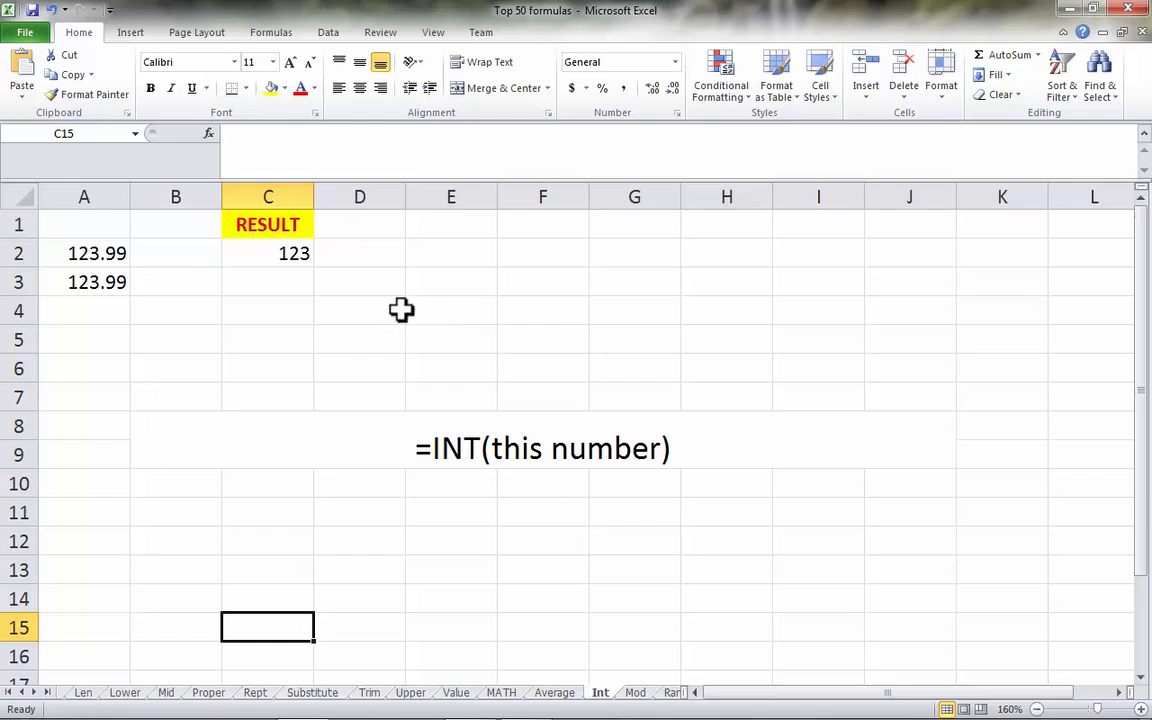
left_click(117, 253)
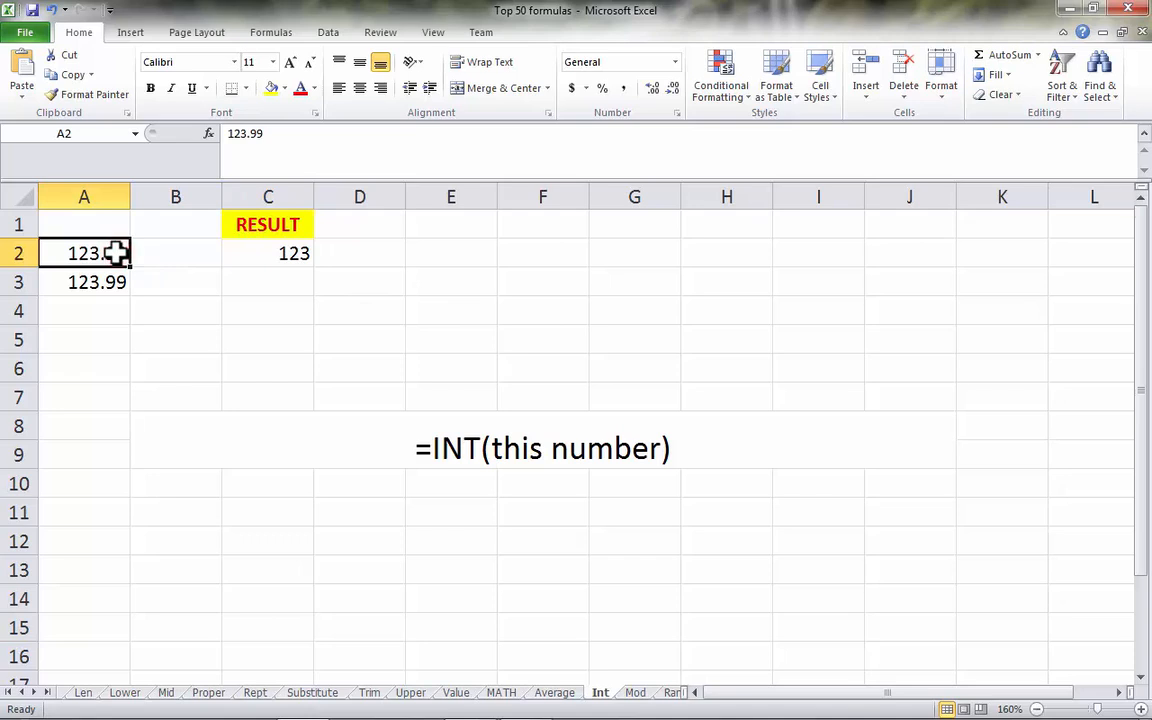
left_click(271, 256)
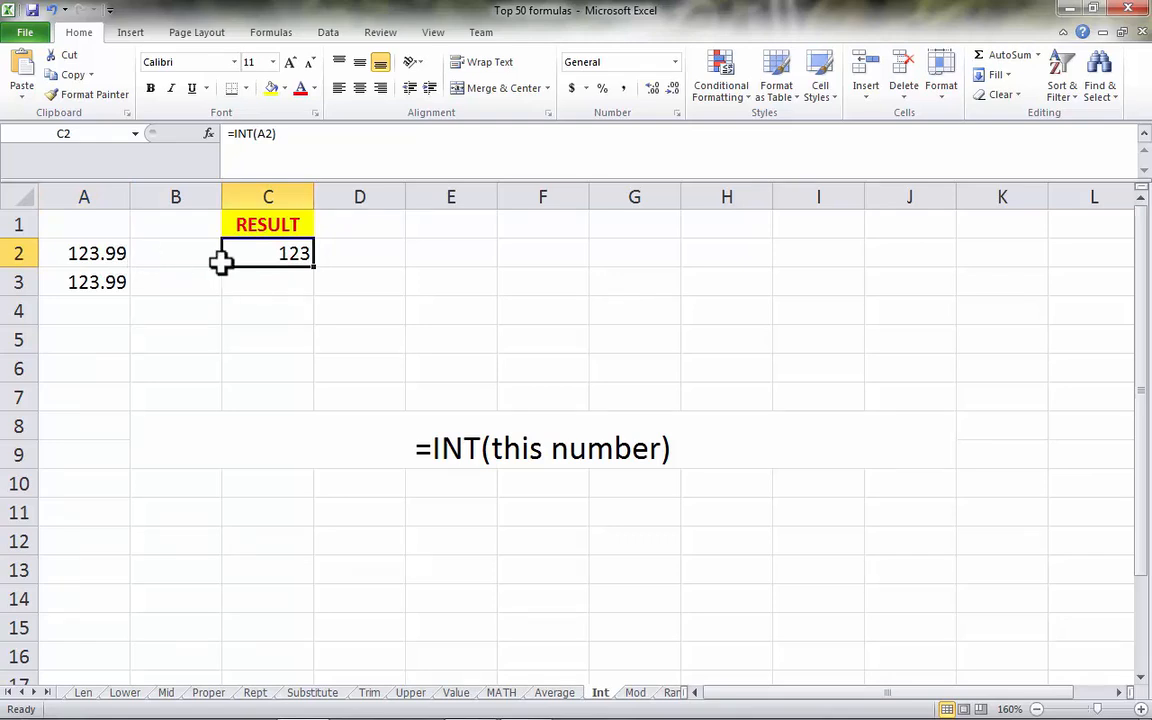
left_click(258, 273)
type("=INT(")
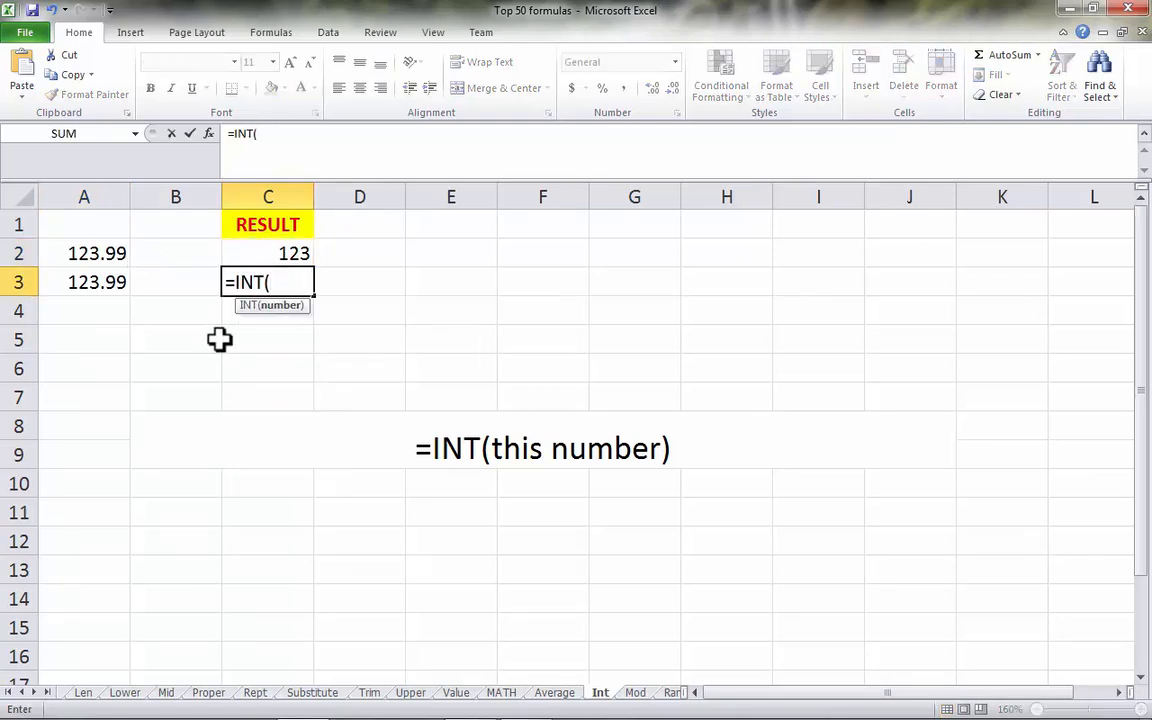
left_click(87, 282)
type(")")
key("Return")
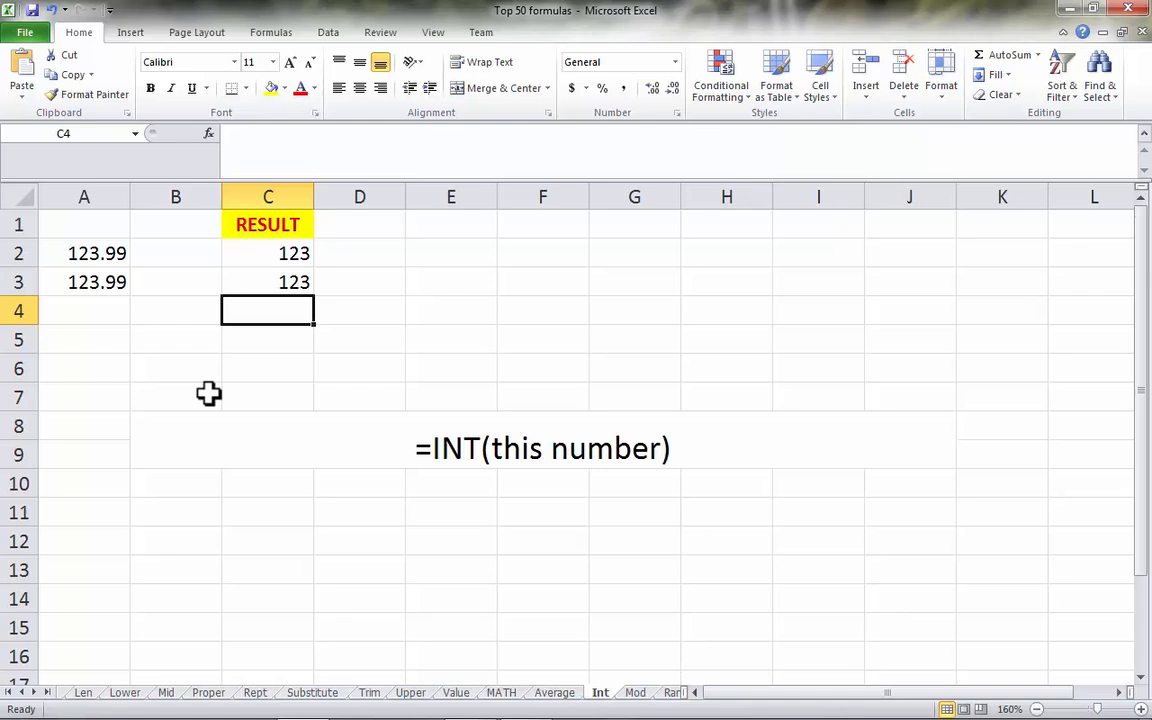
key("Up")
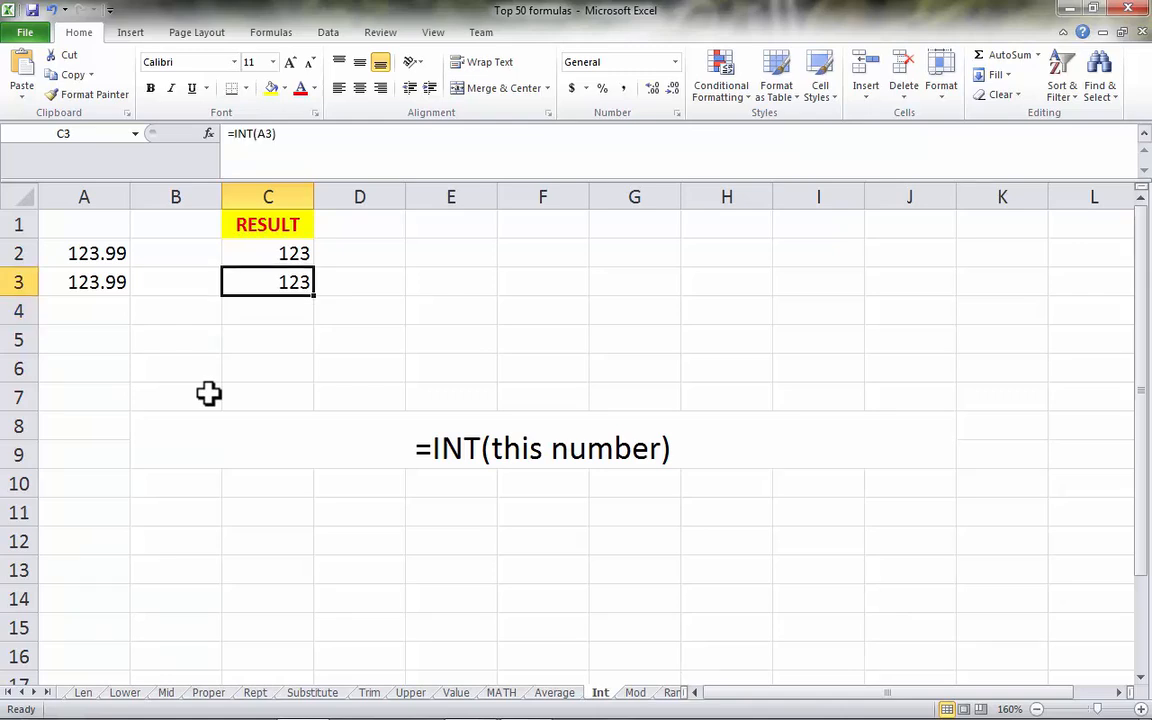
- On the Mod sheet, review the row 2 example and enter =MOD(A3, B3) in cell C3
left_click(636, 694)
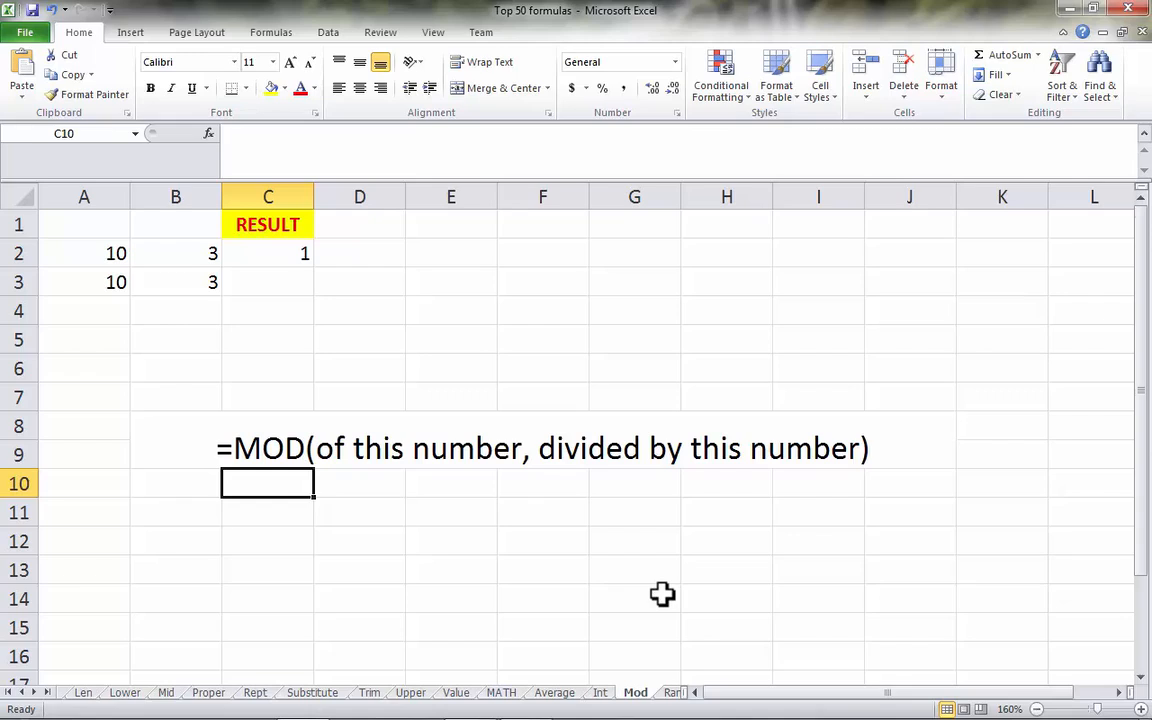
left_click(92, 254)
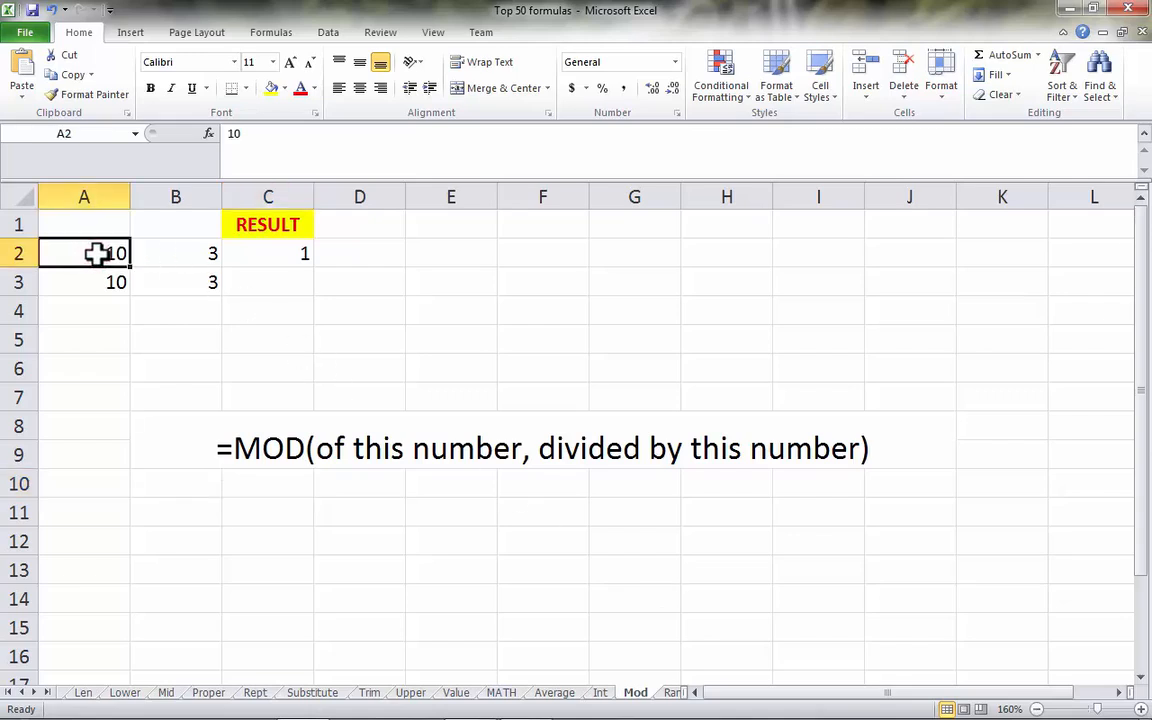
left_click(208, 252)
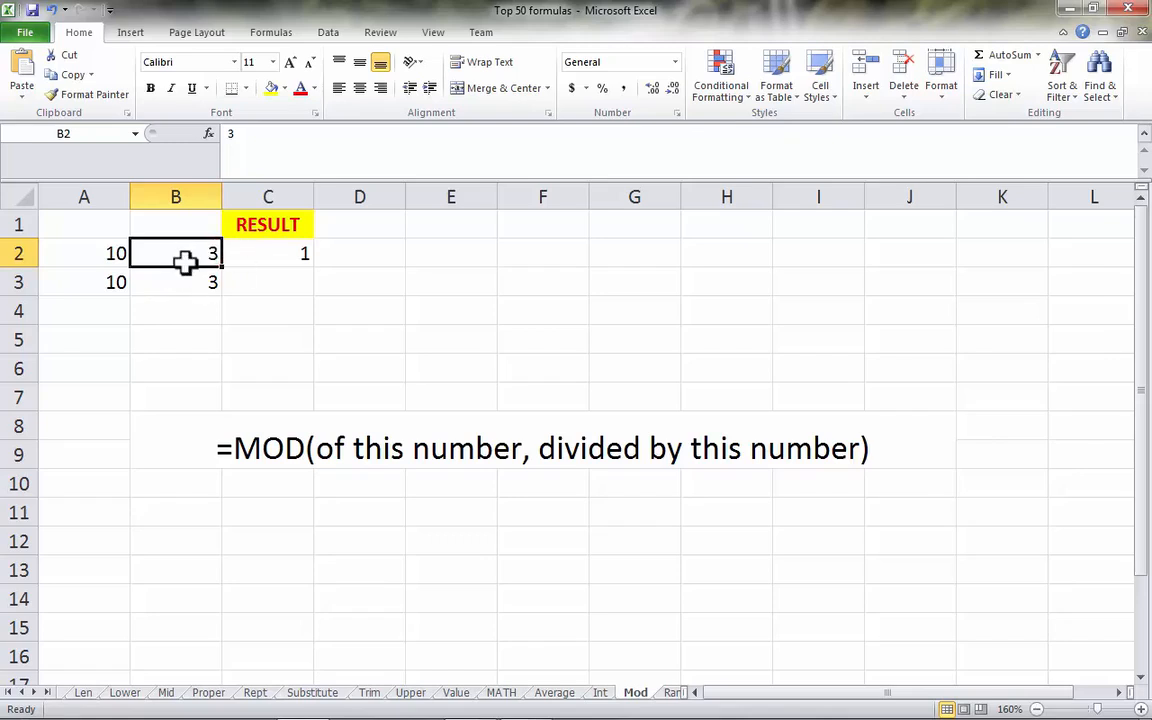
left_click(299, 251)
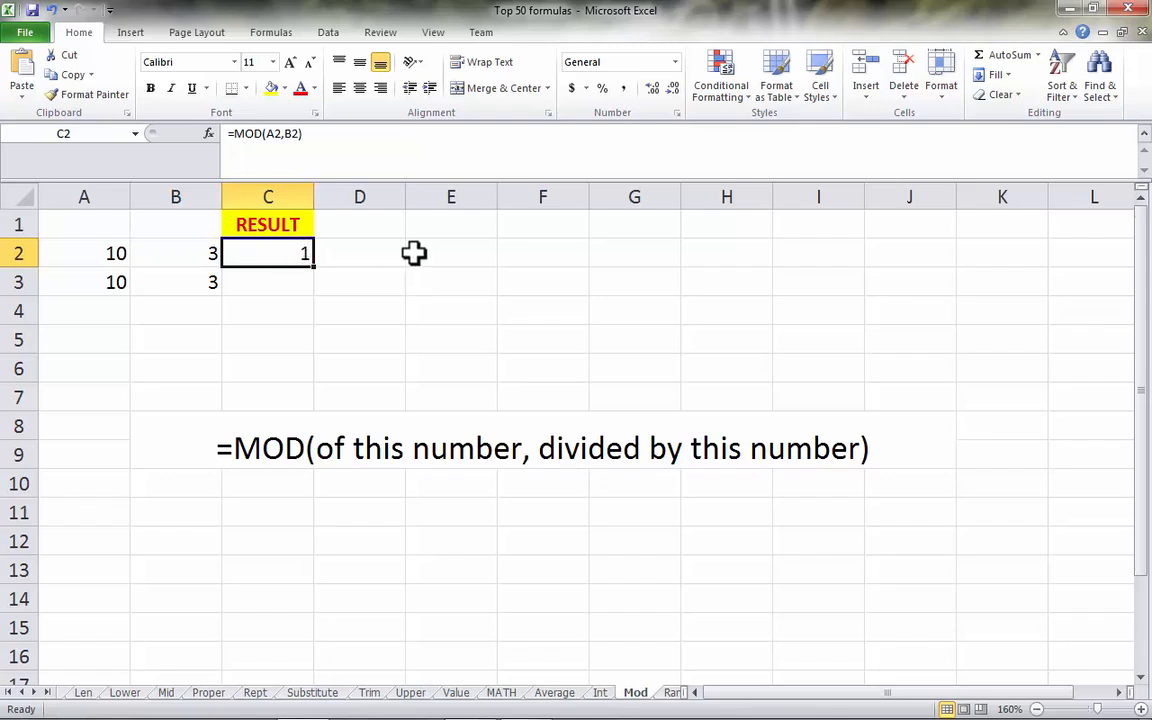
key("Down")
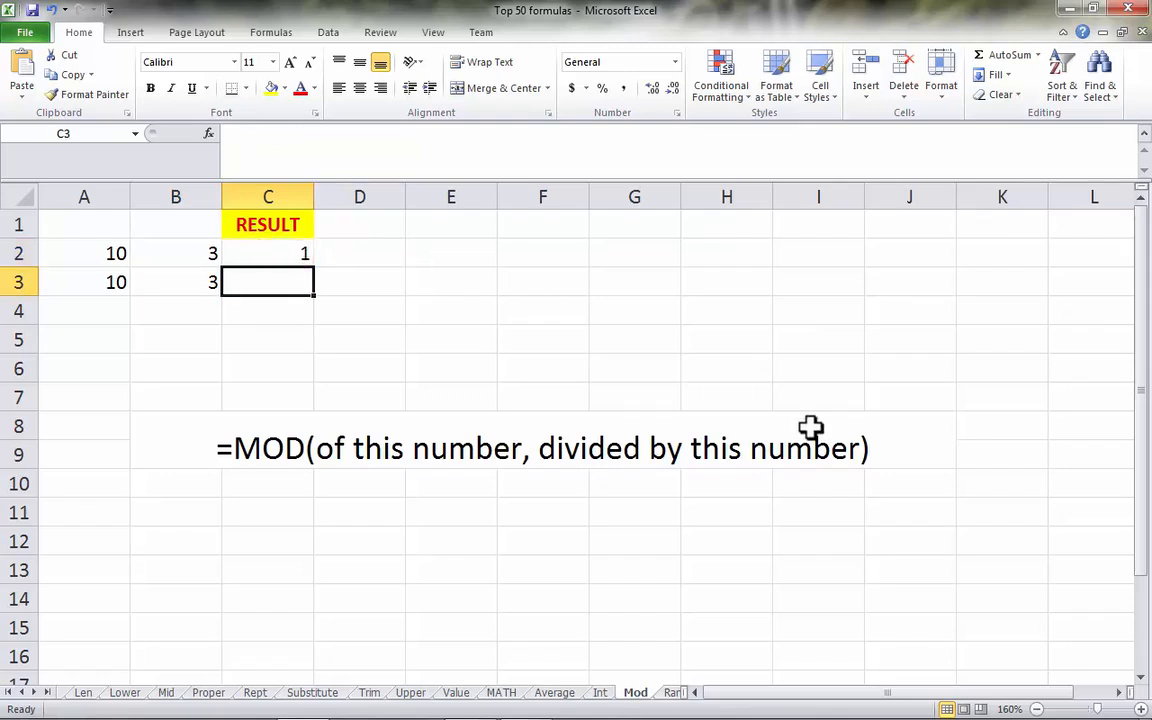
type("=MOD(")
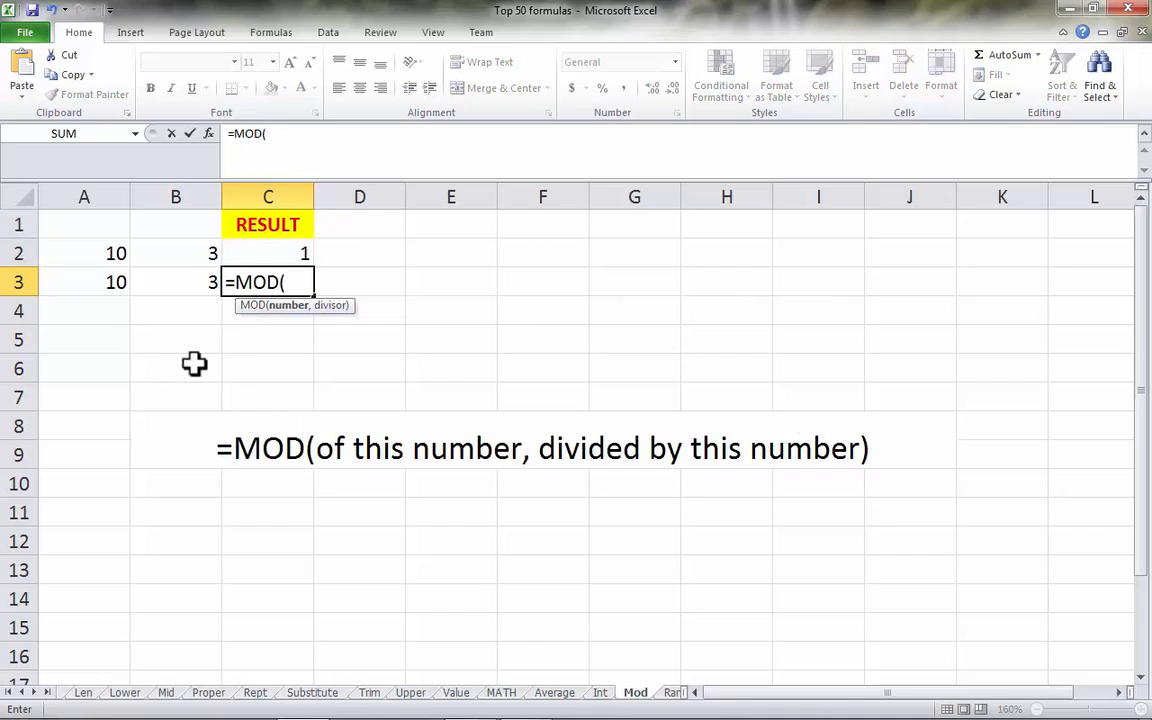
left_click(108, 283)
type(",")
left_click(188, 290)
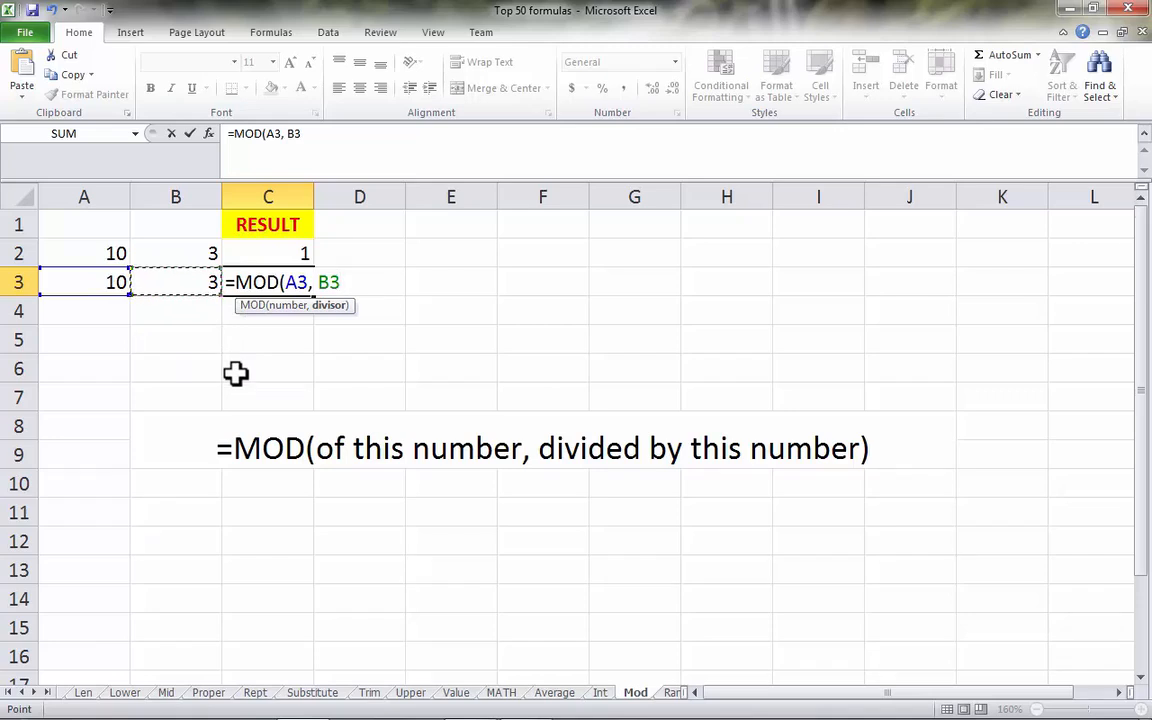
type(")")
key("Return")
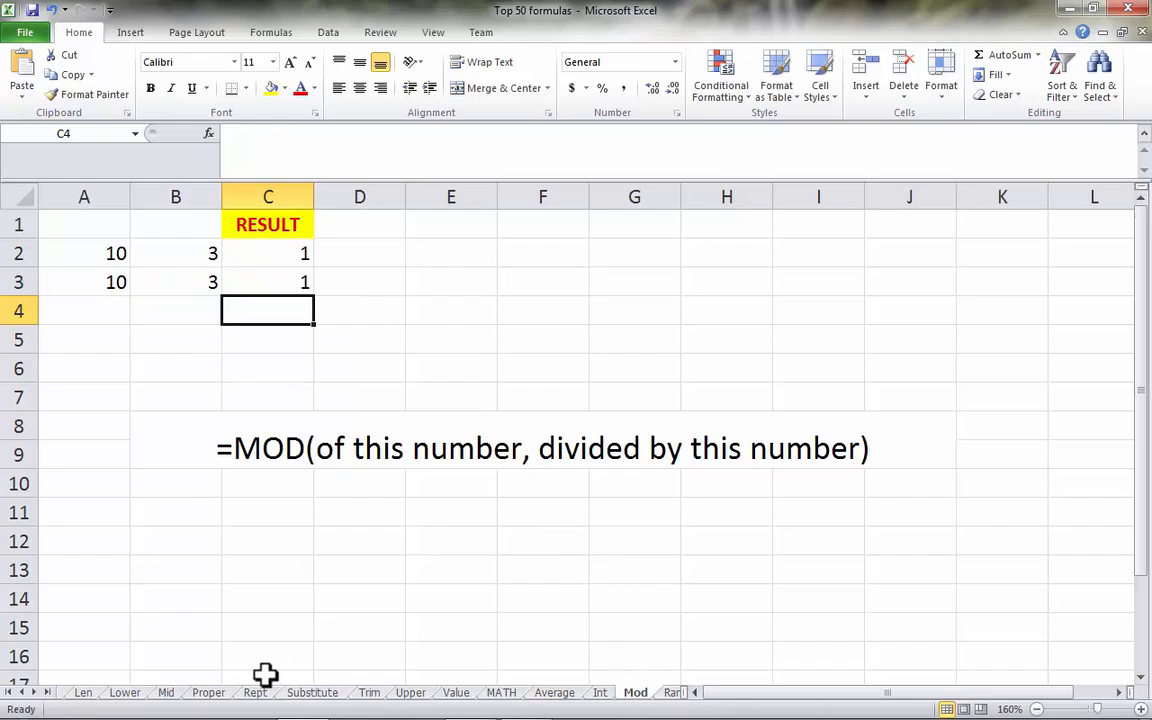
- On the Rand sheet, review the example in C2 and enter =RAND() in cell C3
left_click(672, 693)
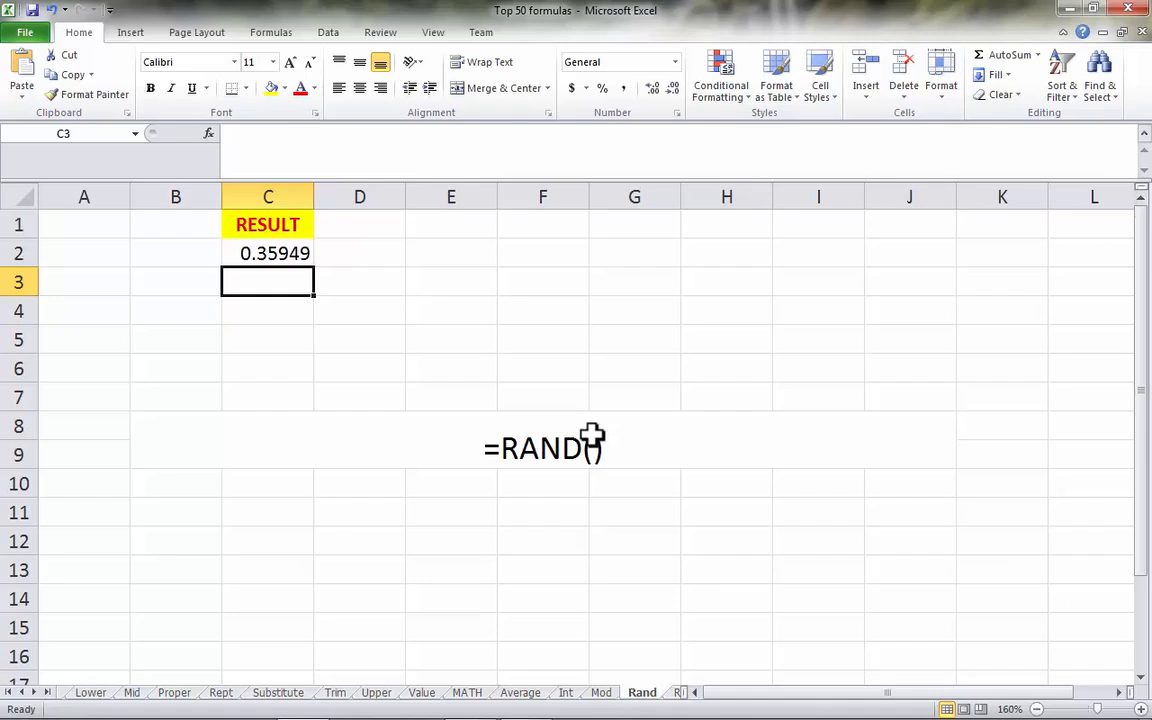
left_click(283, 253)
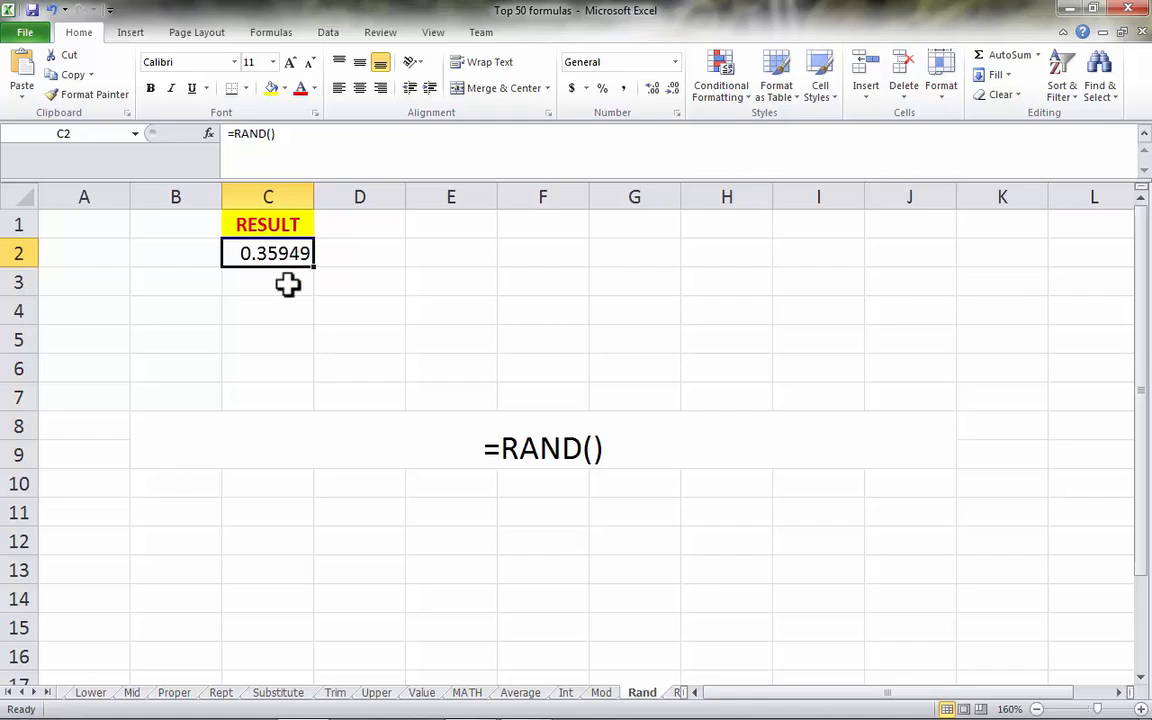
left_click(289, 284)
left_click(300, 253)
left_click(291, 277)
type("=RAND()")
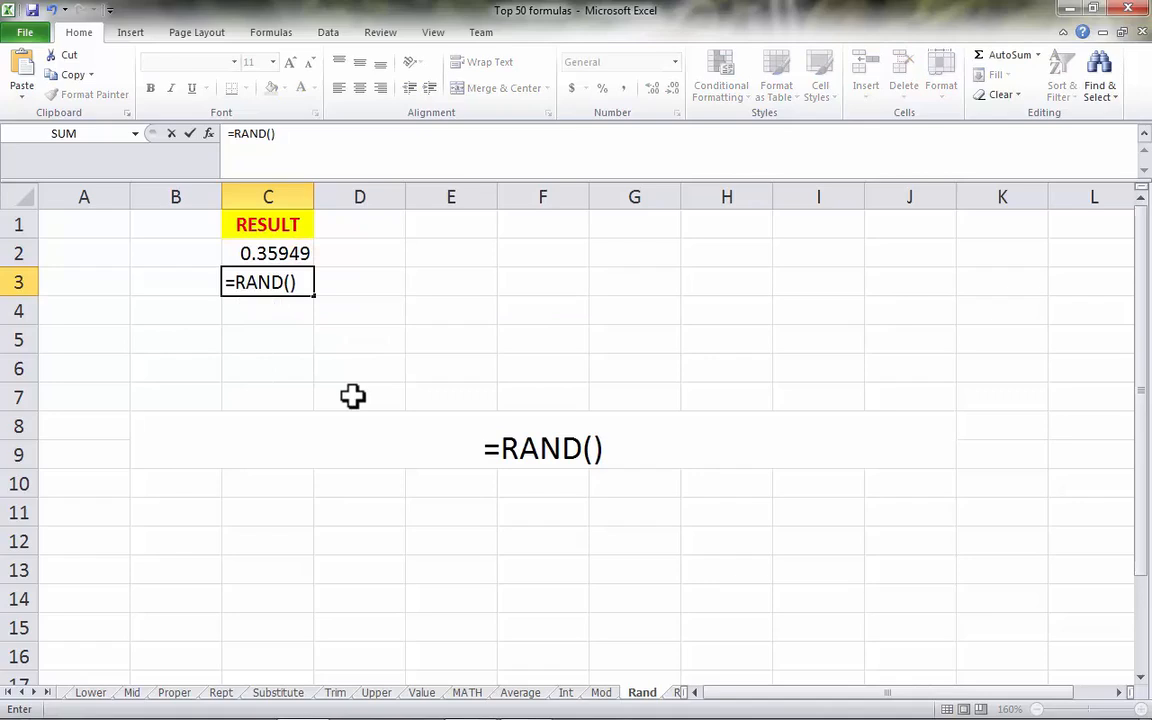
key("Return")
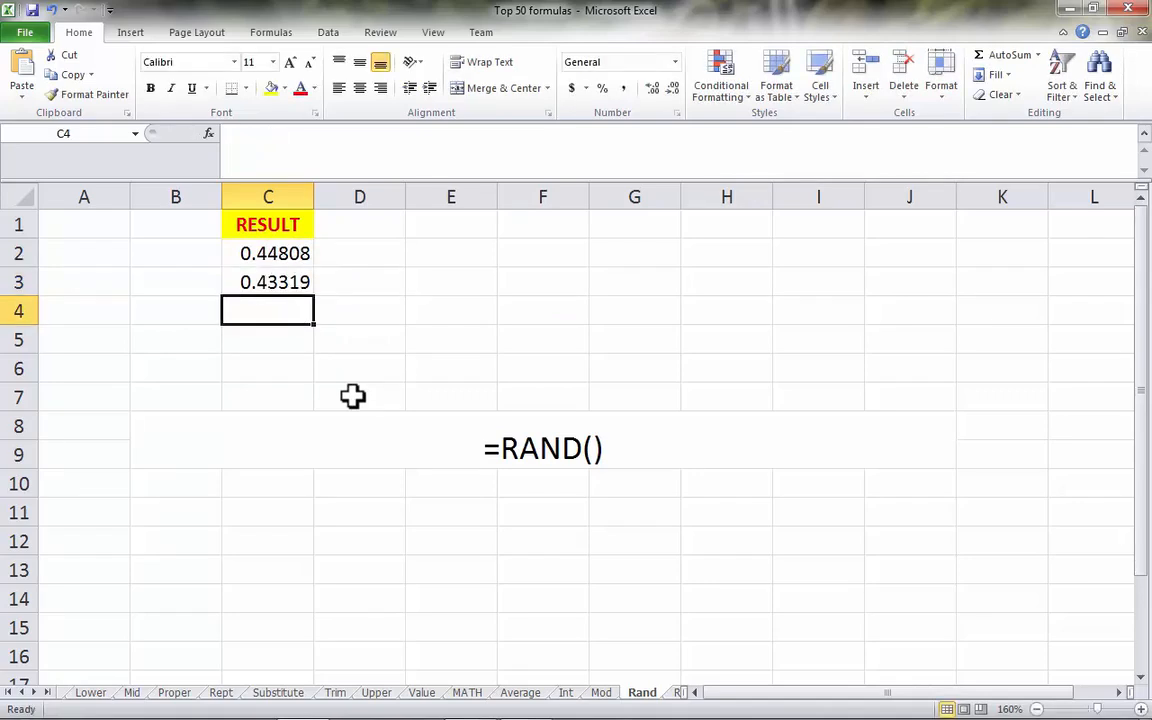
- Enter =RAND() in cell C4 and check the random numbers in C2 to C4
key("Up")
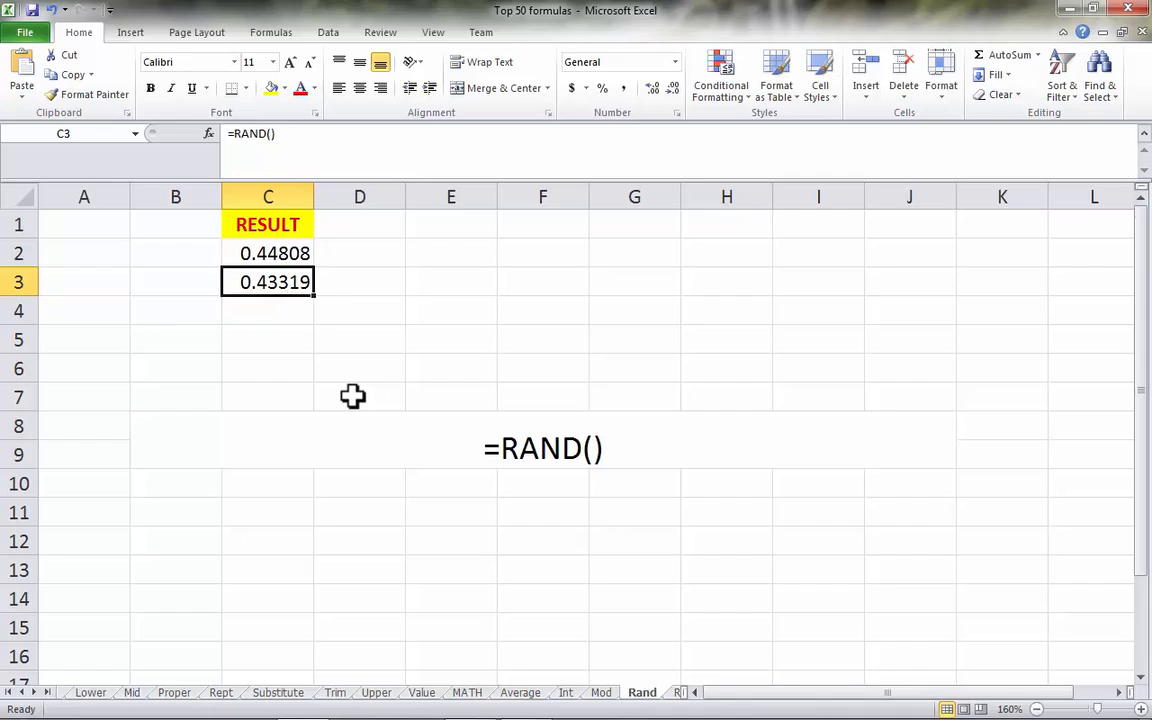
key("Down")
type("=RAND()")
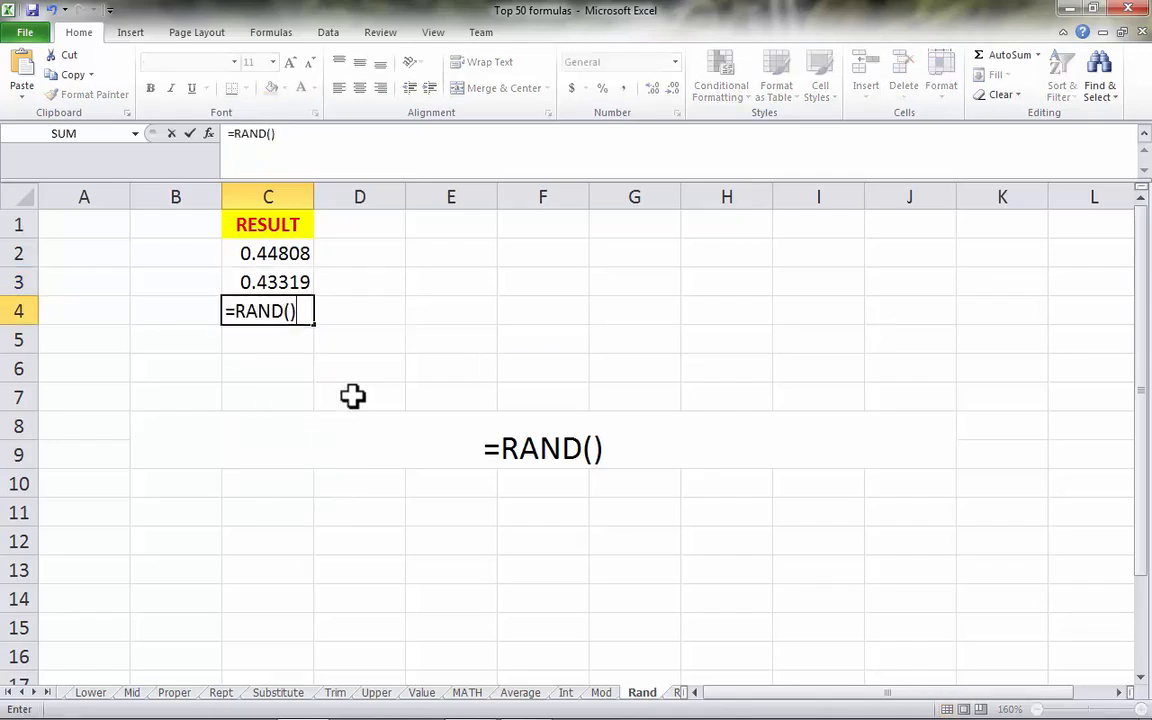
key("Return")
key("Down")
key("Up")
key("Up")
key("Up")
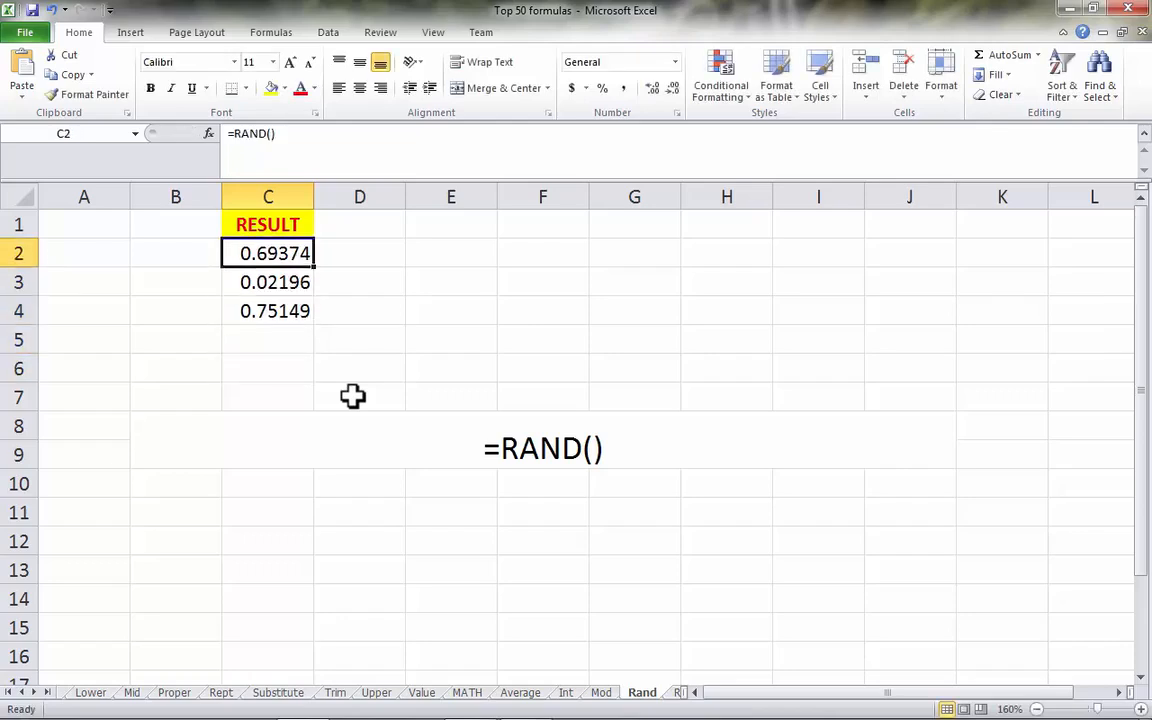
- On the Round sheet, review the row 2 example and enter =ROUND(A3,2) in cell C3
left_click(678, 692)
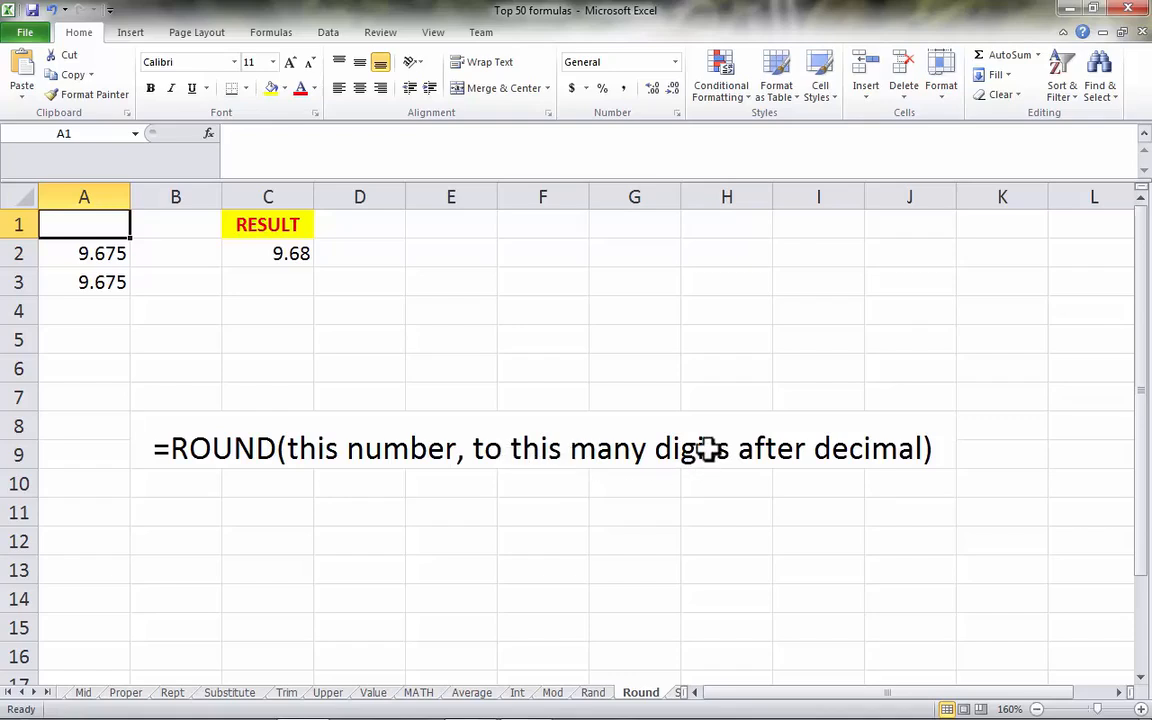
left_click(106, 253)
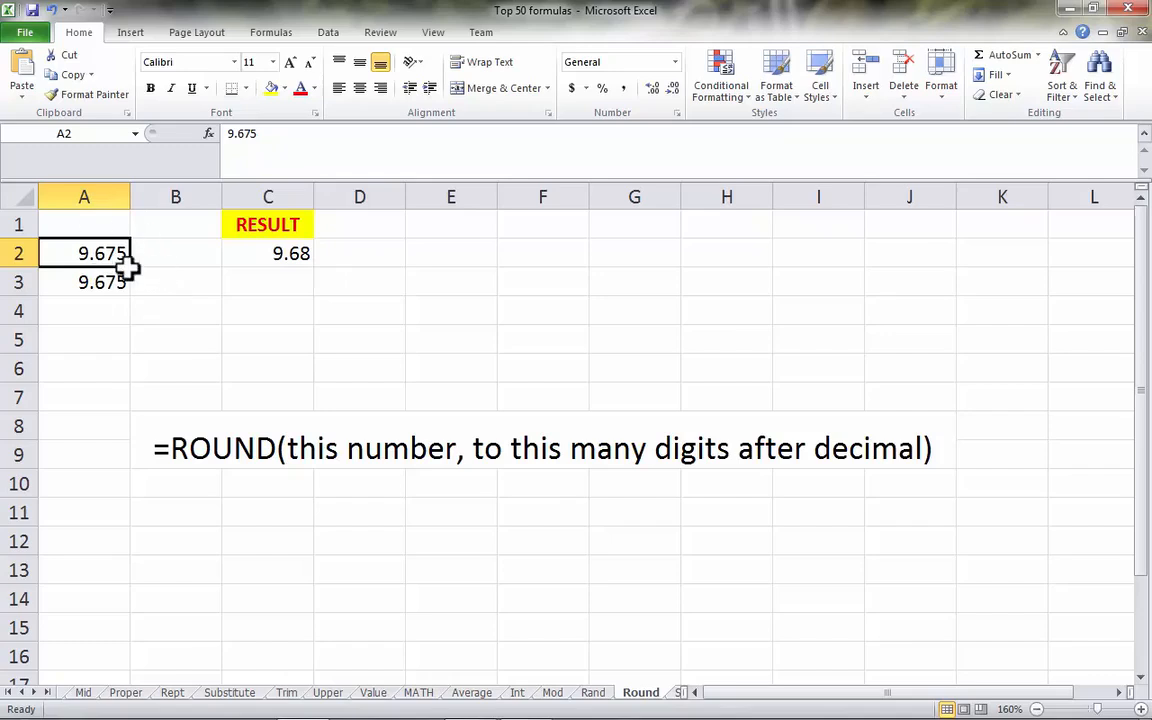
left_click(300, 253)
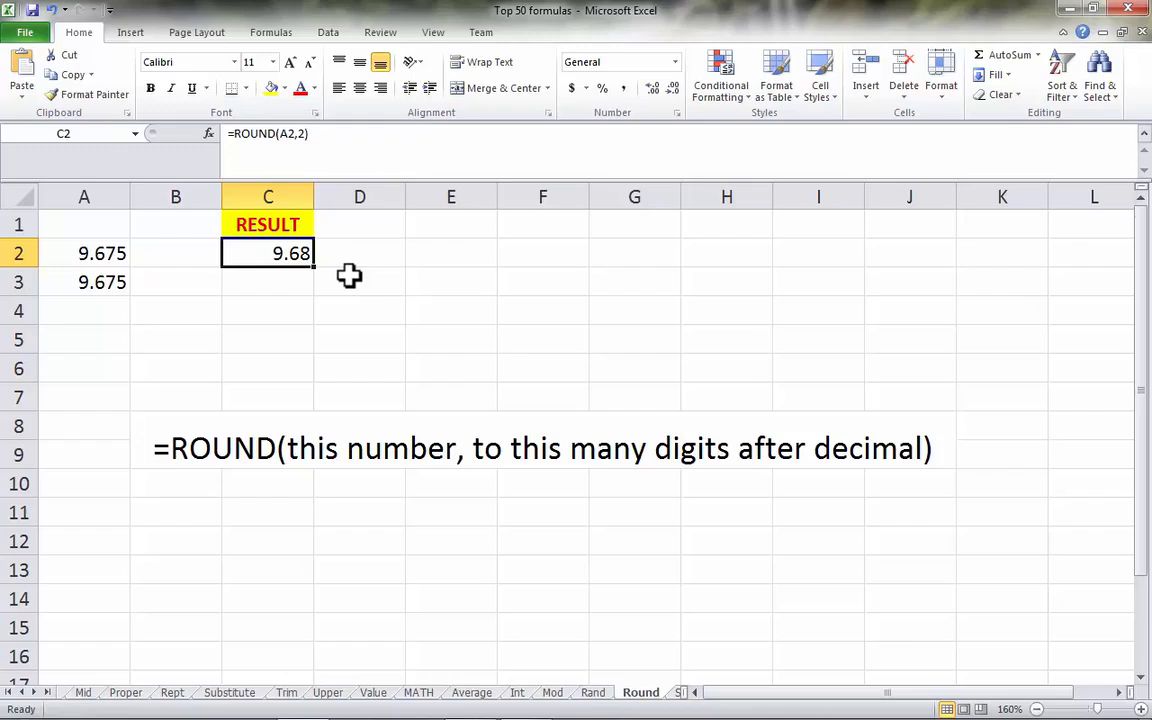
left_click(291, 287)
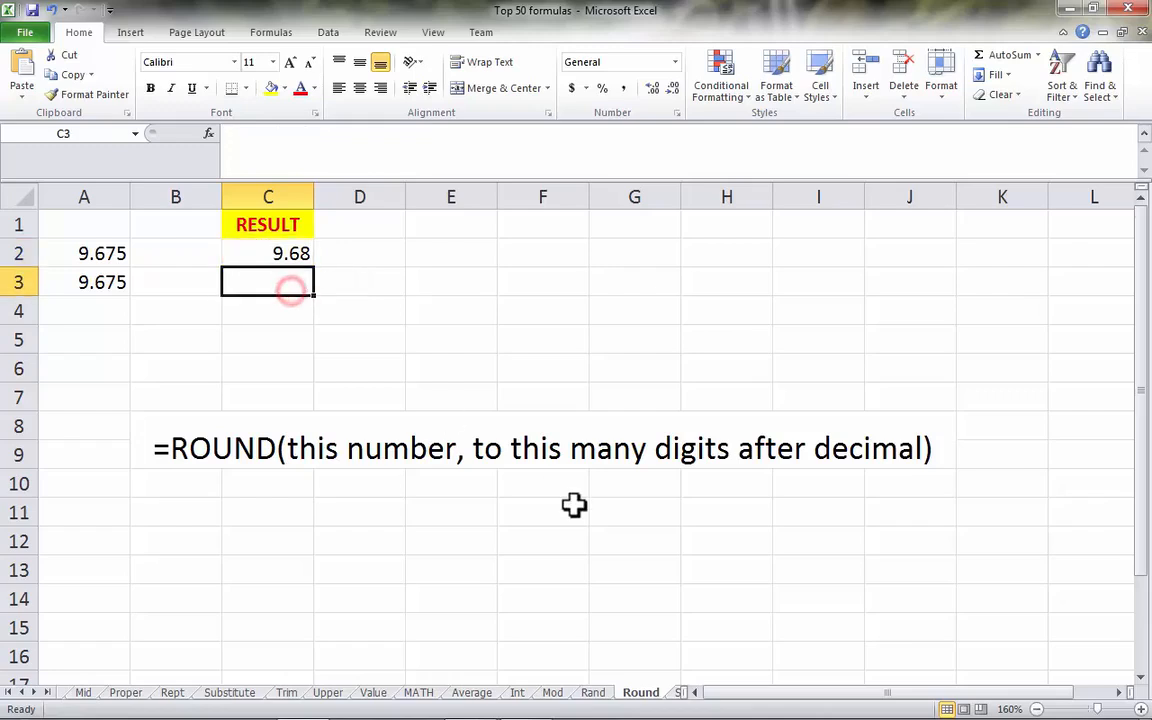
type("=ROUND(")
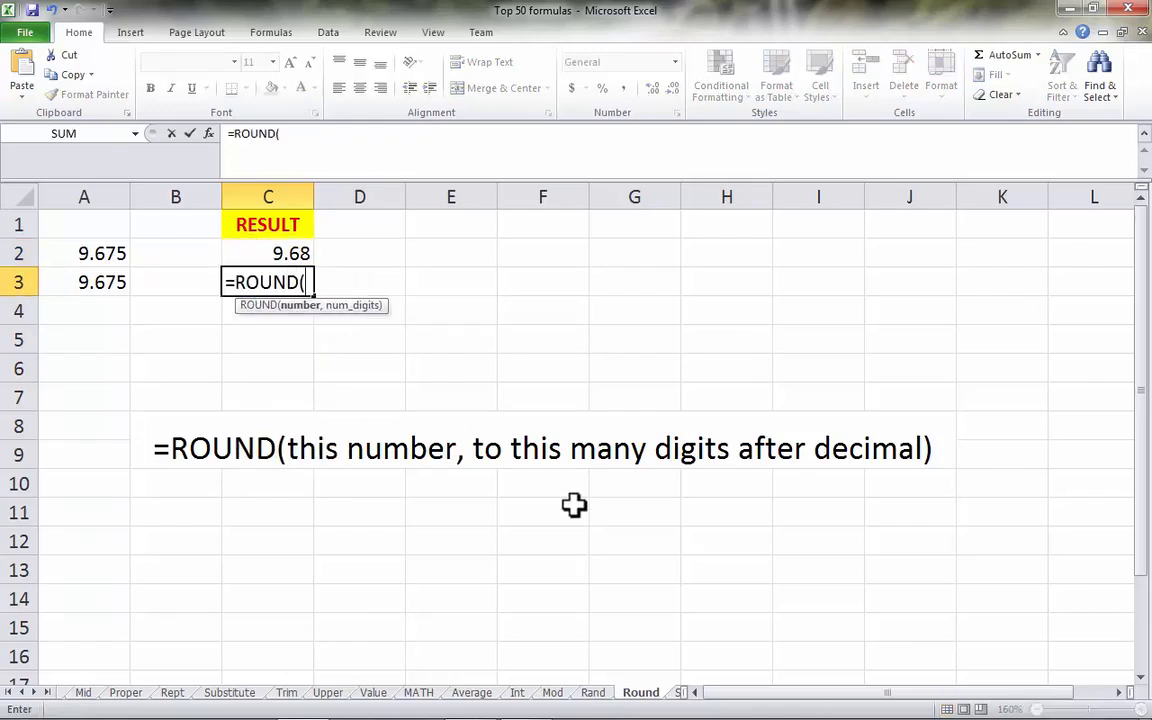
left_click(110, 282)
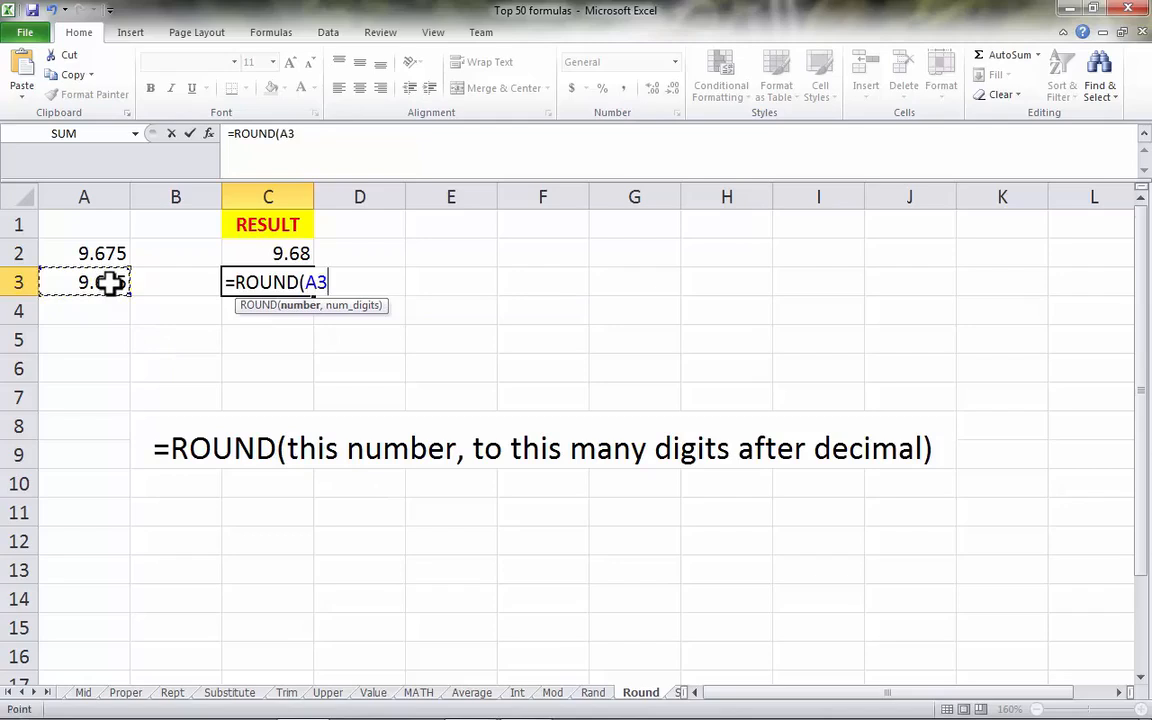
type(",2")
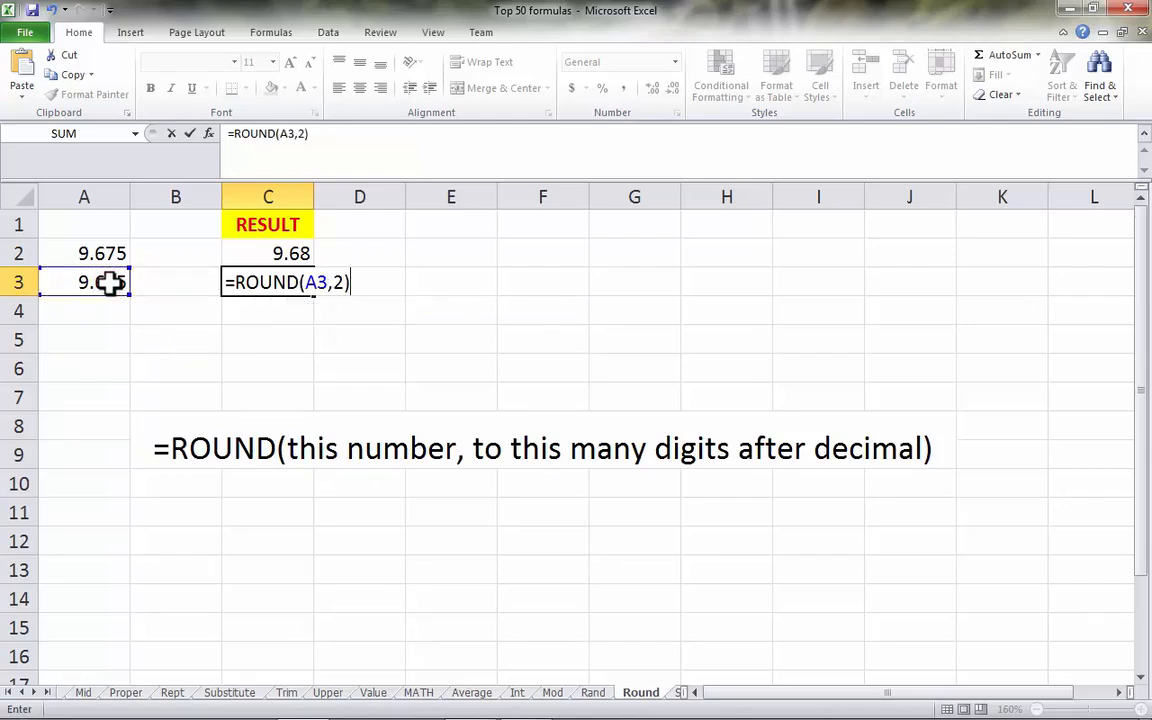
key("Return")
- Enter =ROUND(A3,1) in cell C4 to round the row 3 number to one decimal
type("=ROUND(")
left_click(110, 283)
type(",1)")
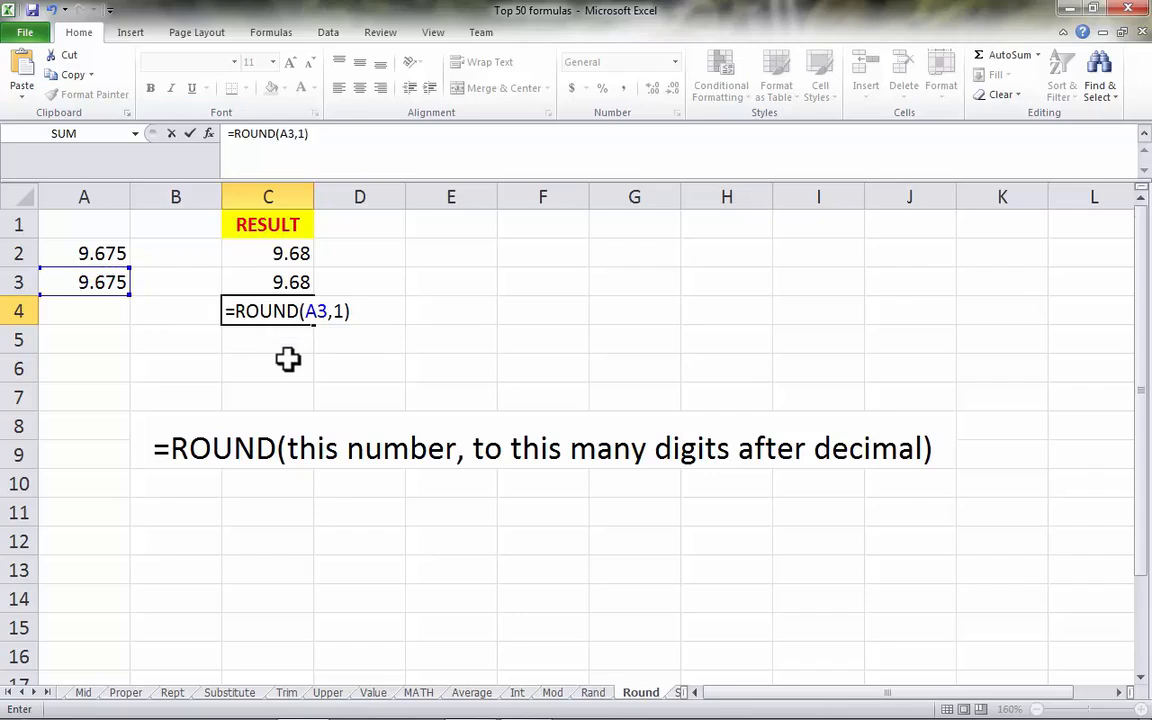
key("Return")
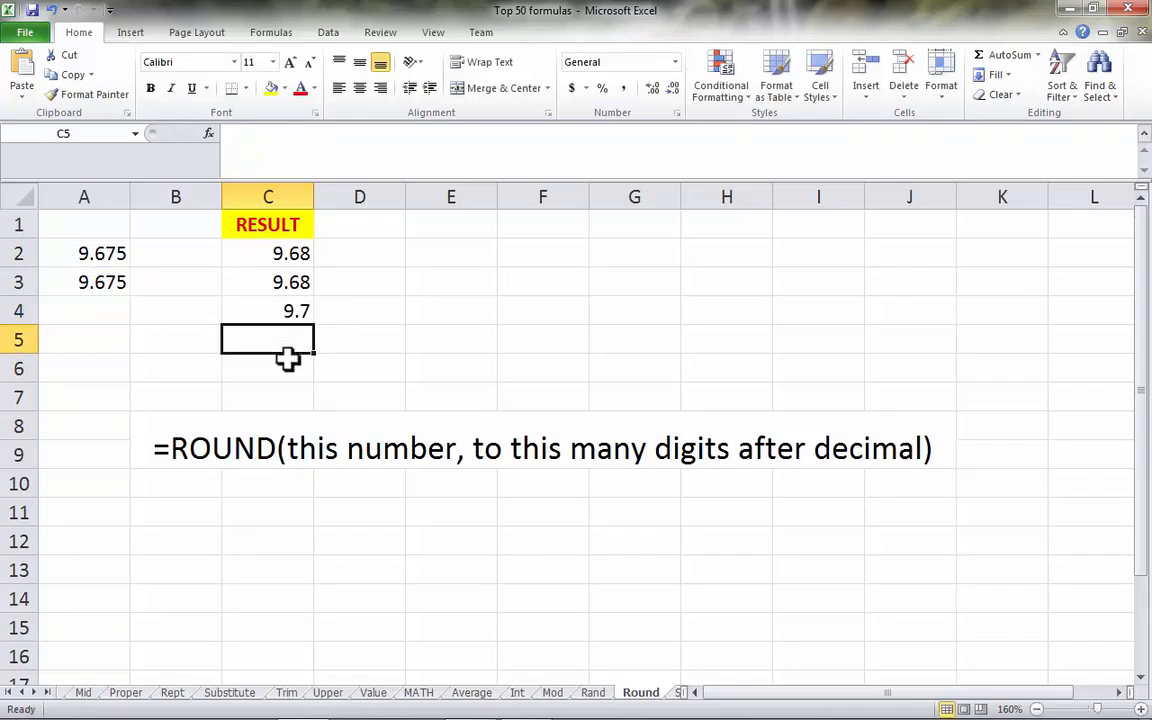
- On the Sum sheet, review the row 2 example formula and its range, and enter =SUM(A3:C3) in cell E3
left_click(678, 693)
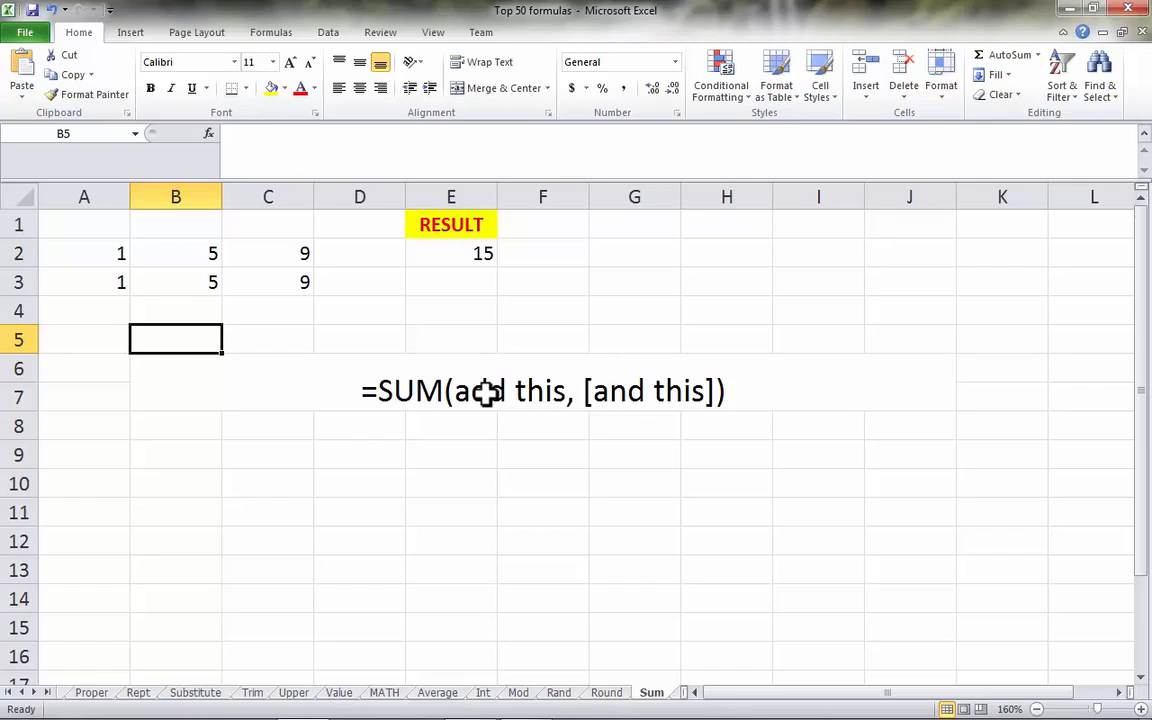
left_click(103, 253)
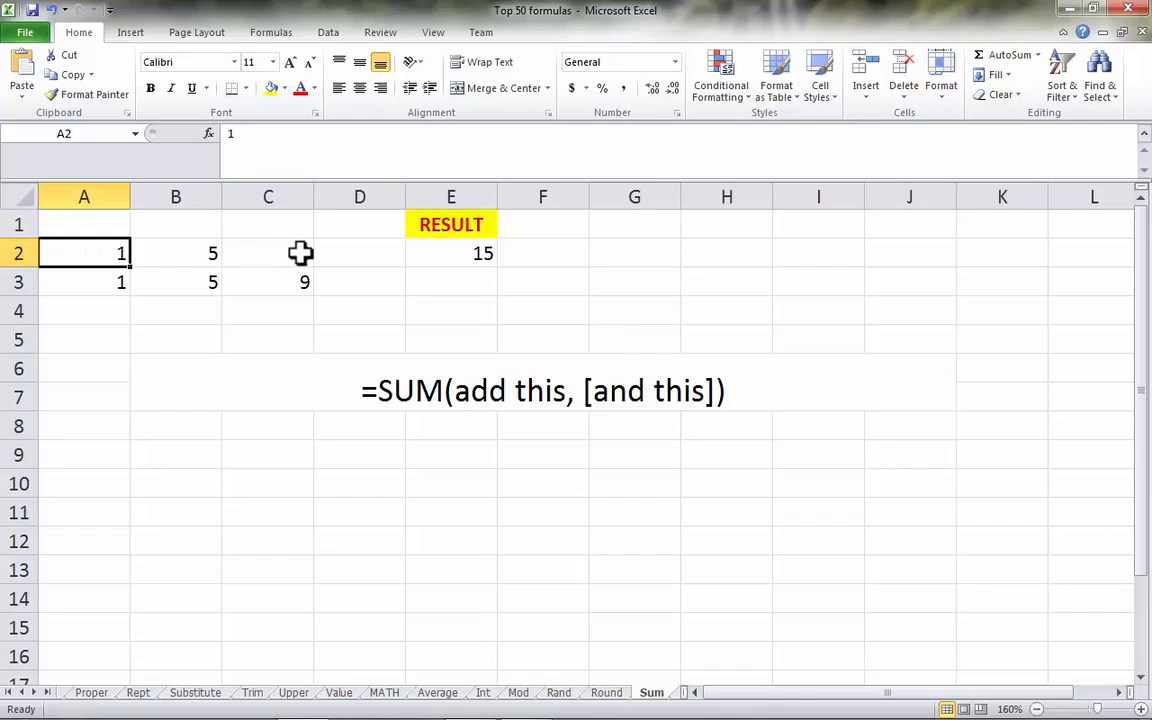
left_click(479, 257)
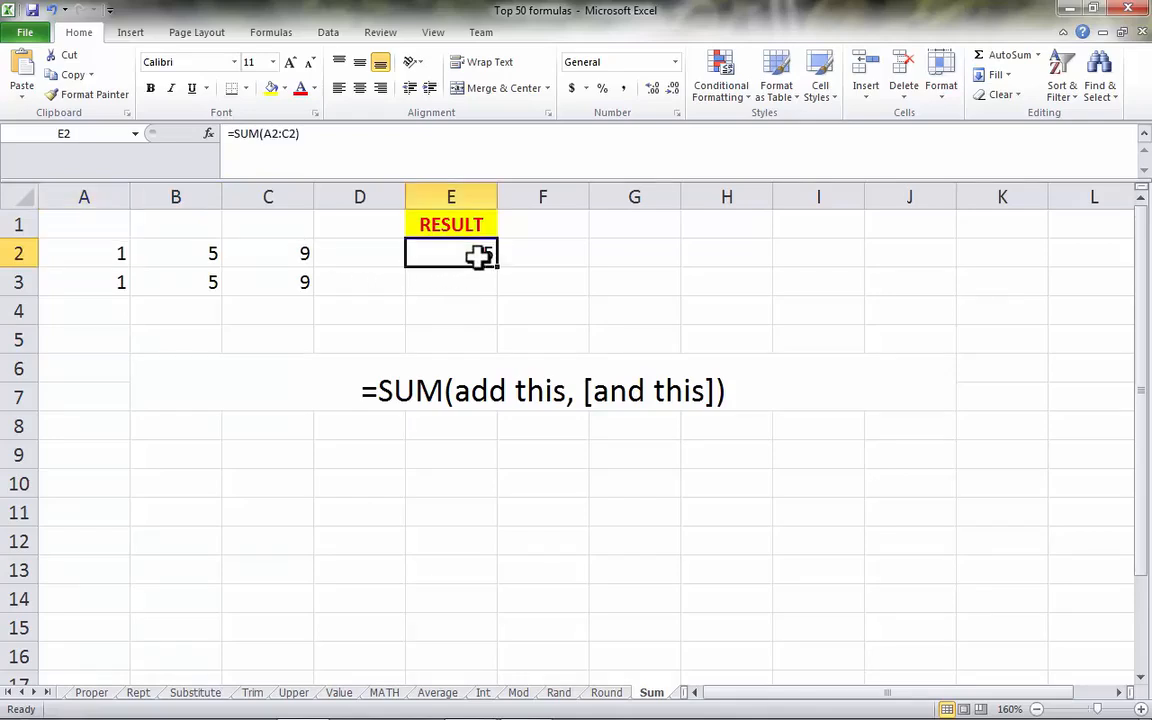
left_click(268, 135)
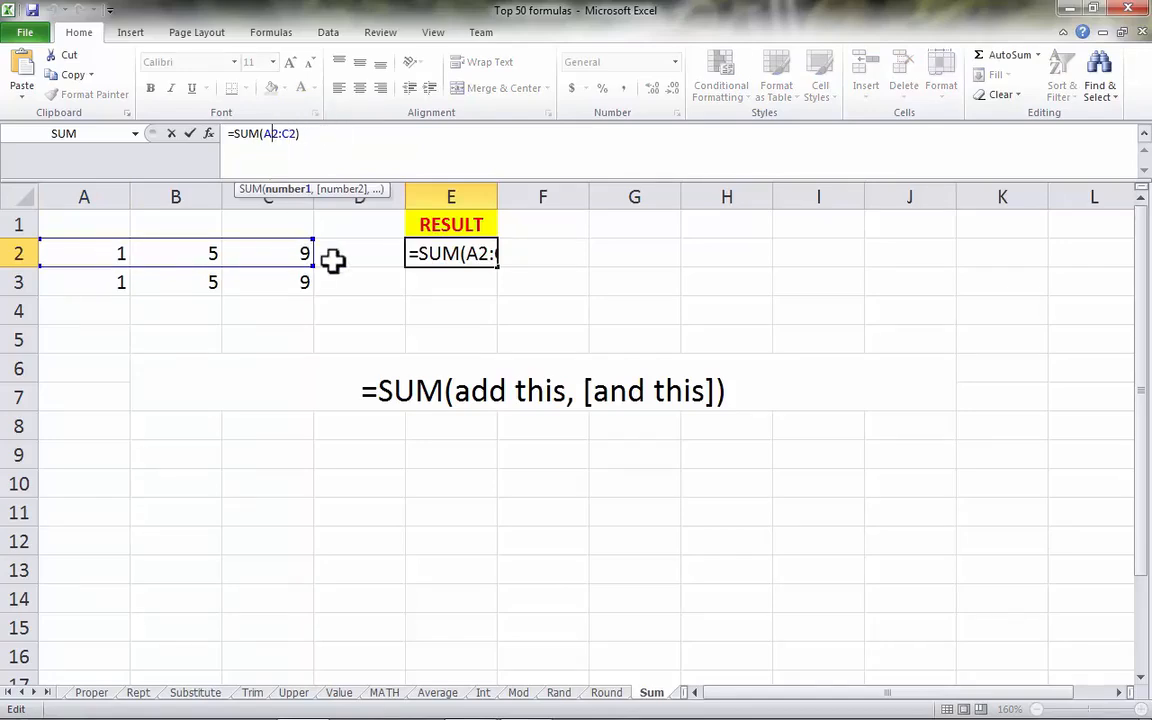
key("Return")
left_click(467, 285)
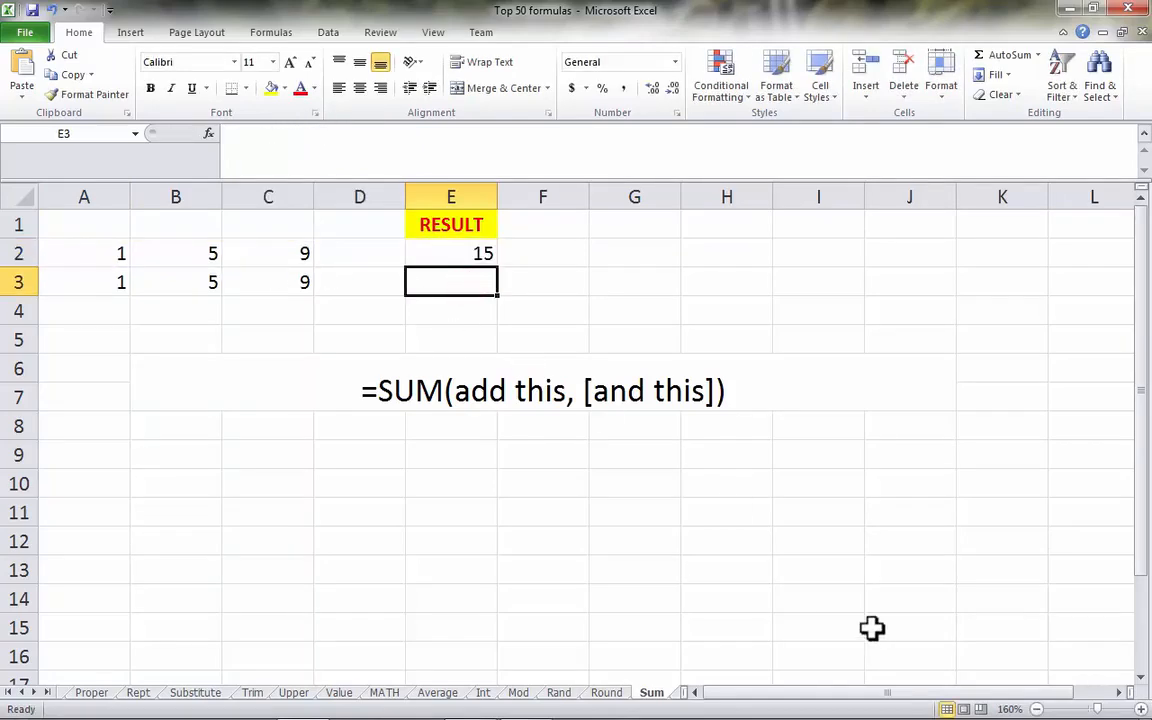
type("=SUM(")
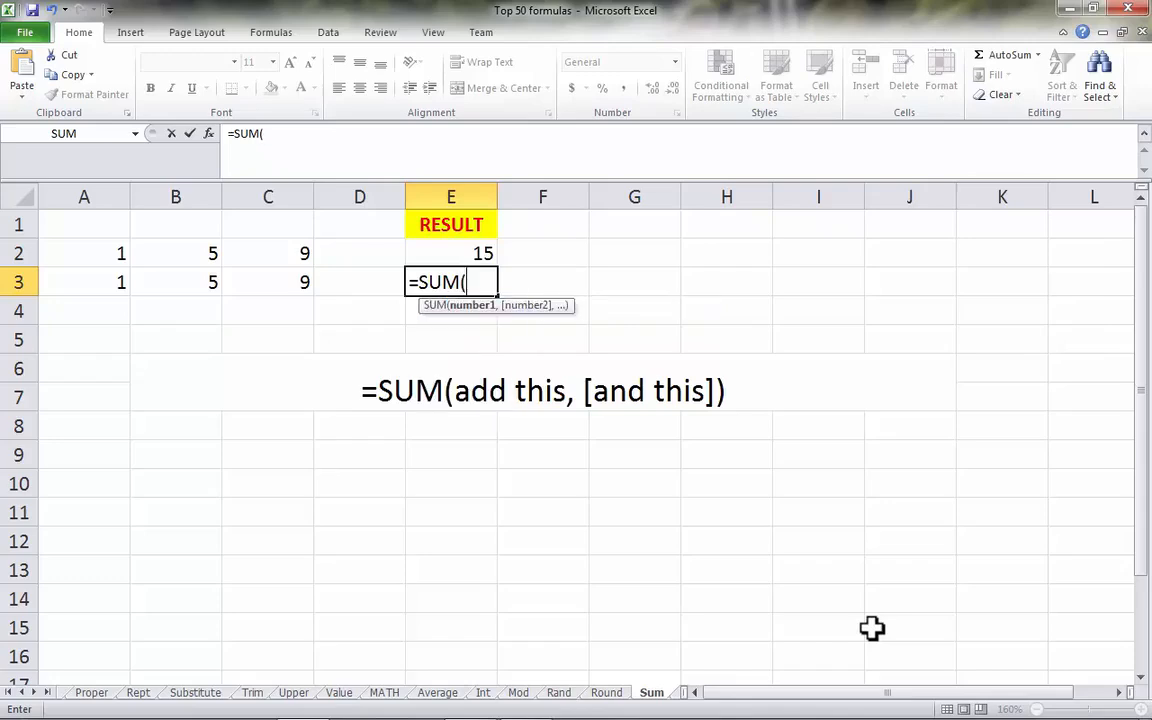
left_click(98, 283)
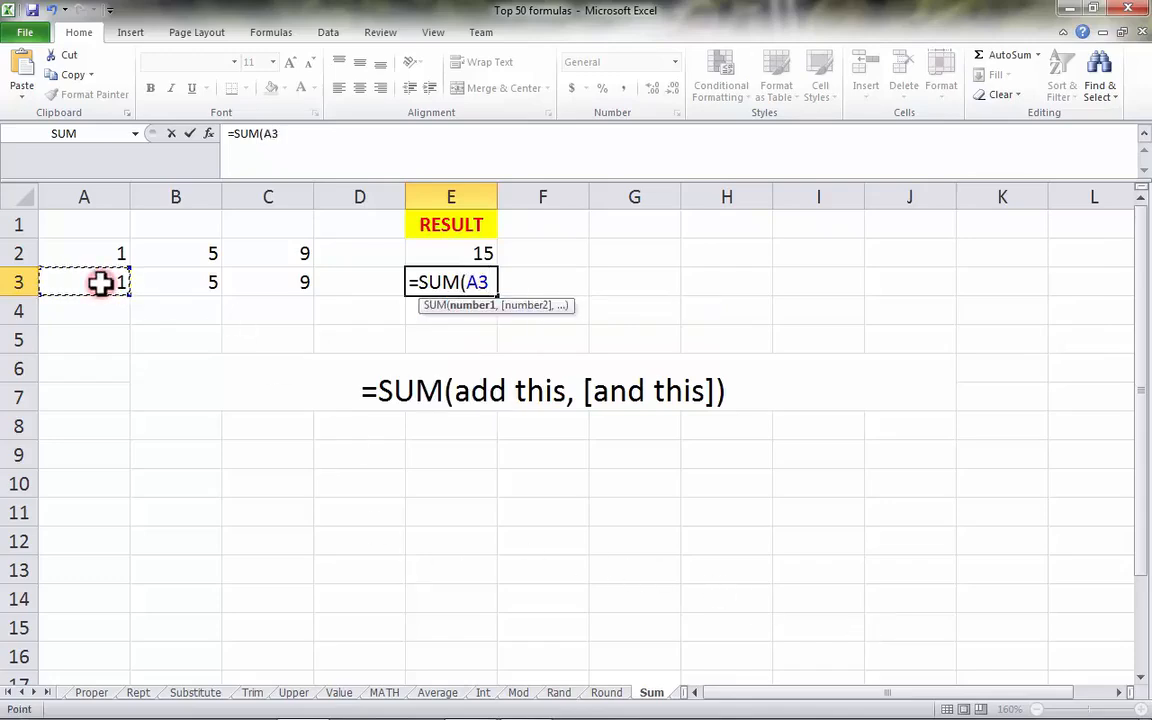
key("shift+Right")
key("shift+Right")
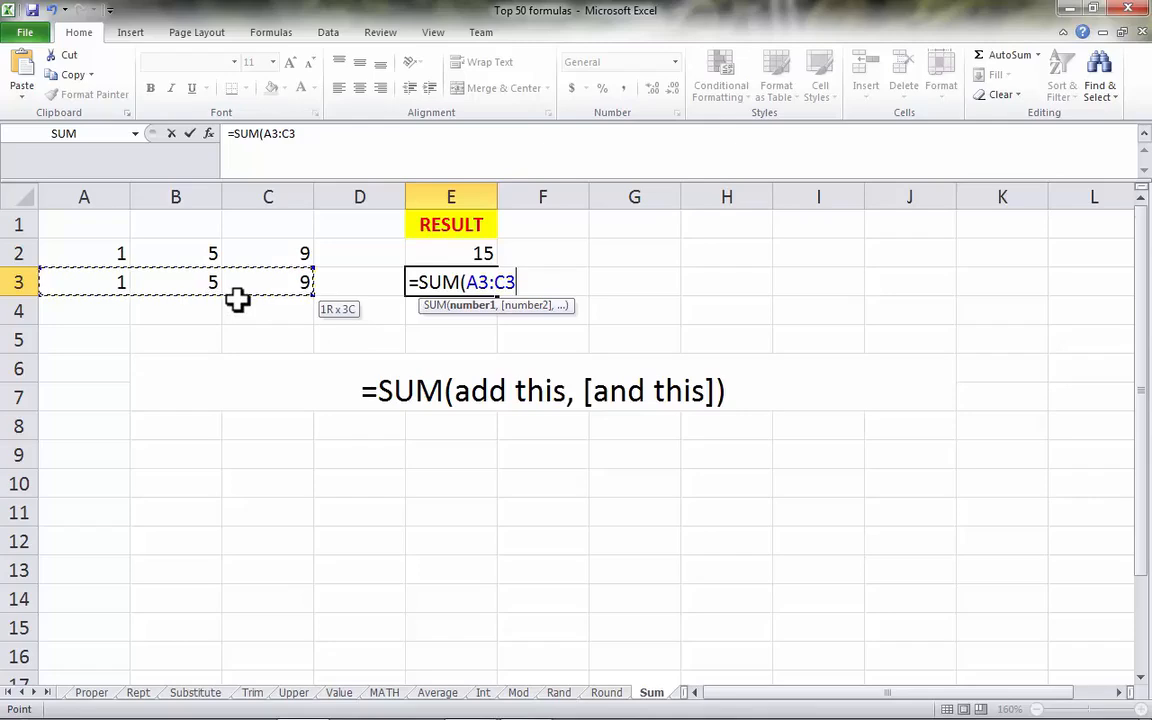
type(")")
key("Return")
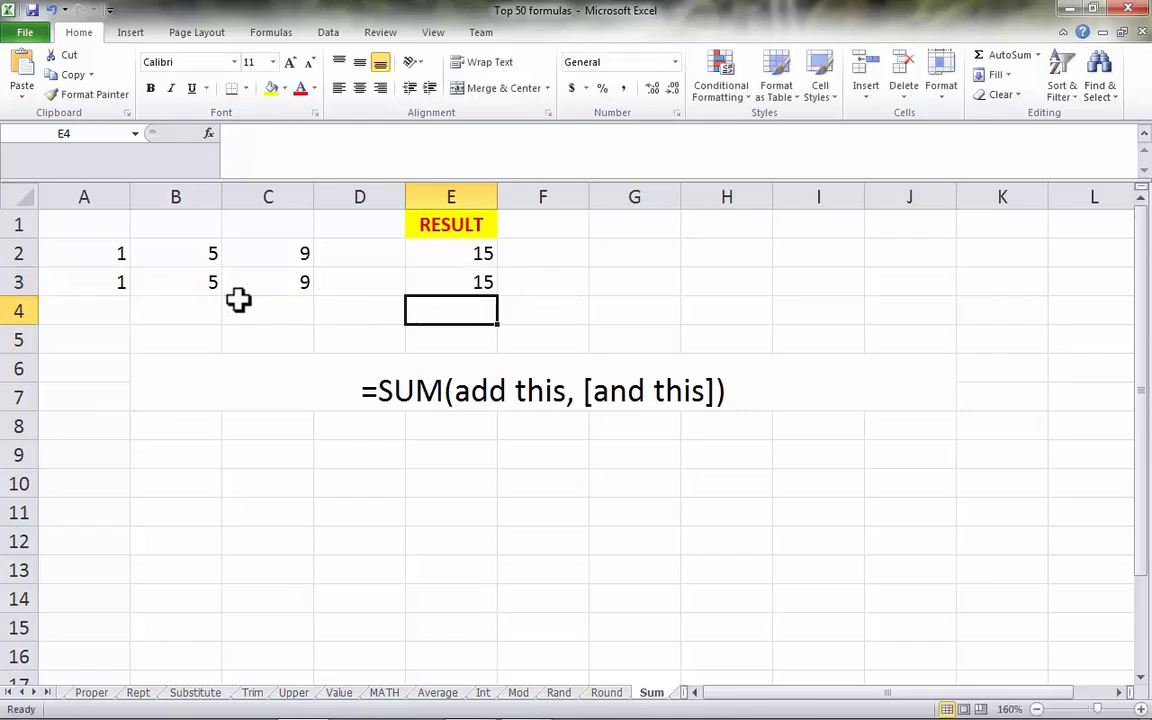